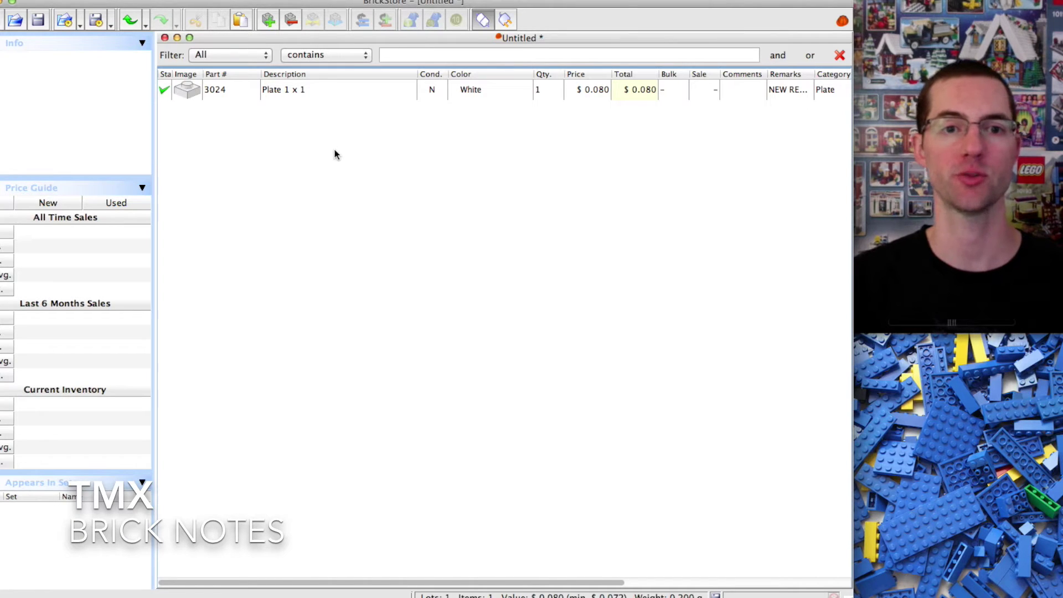
Delete the white Plate 1 x 1 (3024) lot from the Untitled list
right_click(309, 91)
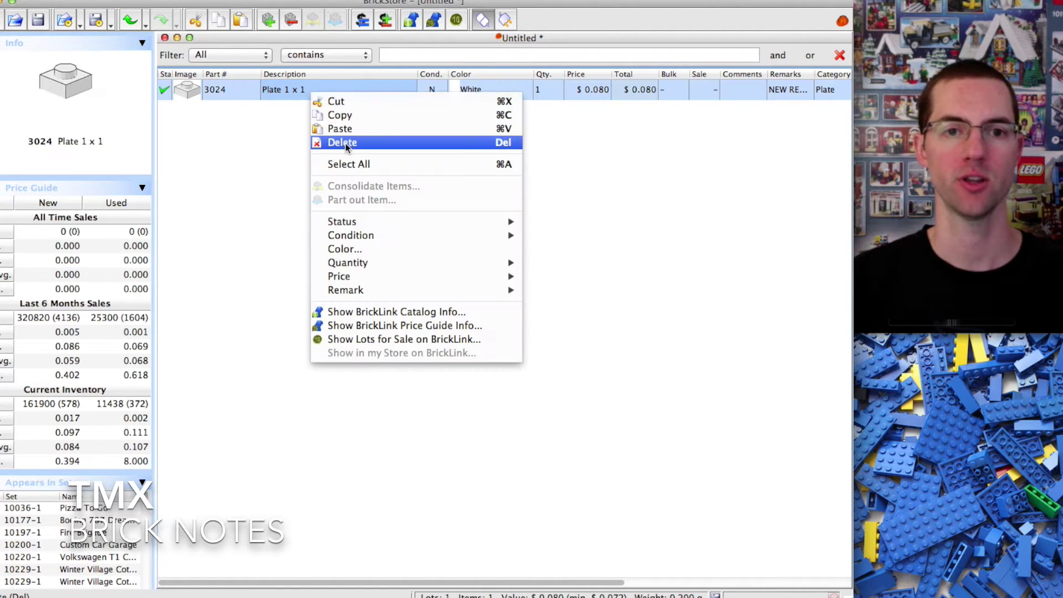
click(343, 143)
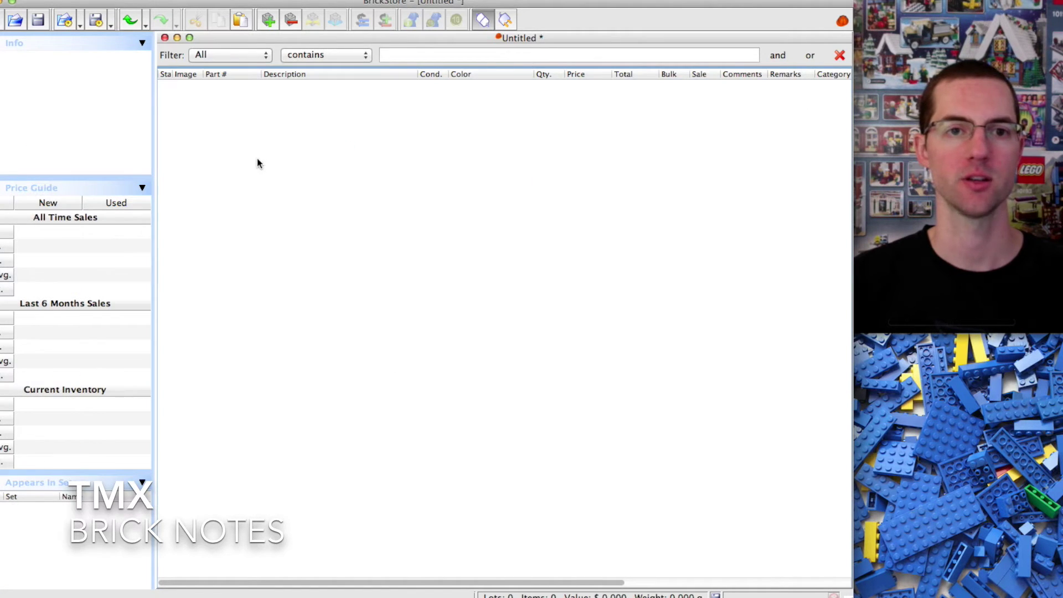
click(268, 23)
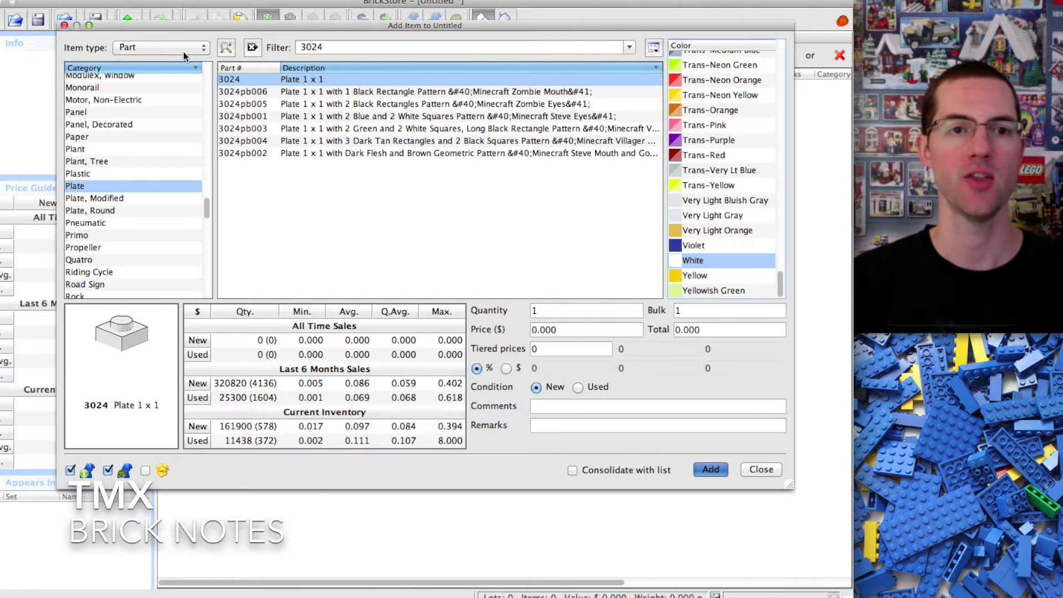
Add one new 10243-1 Parisian Restaurant set from the Sets catalogue to the list
click(178, 47)
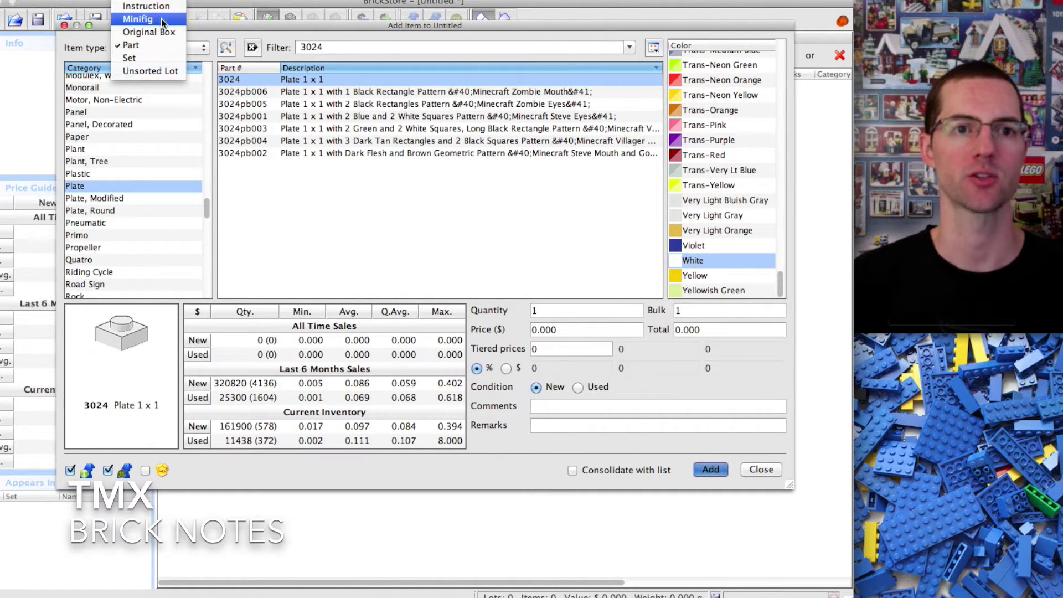
click(157, 59)
key(Tab)
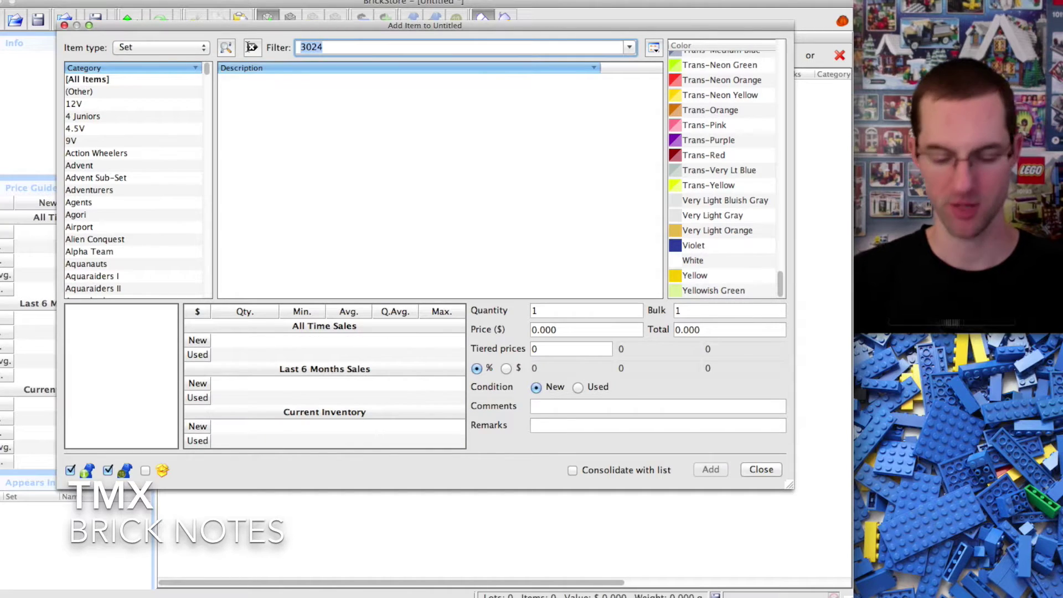
text(10243)
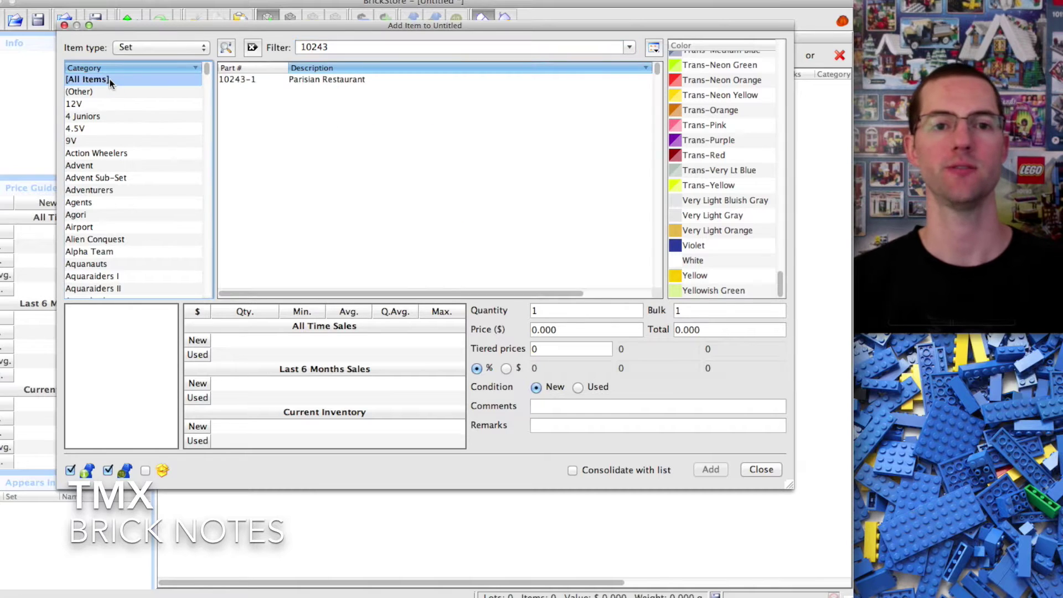
click(357, 79)
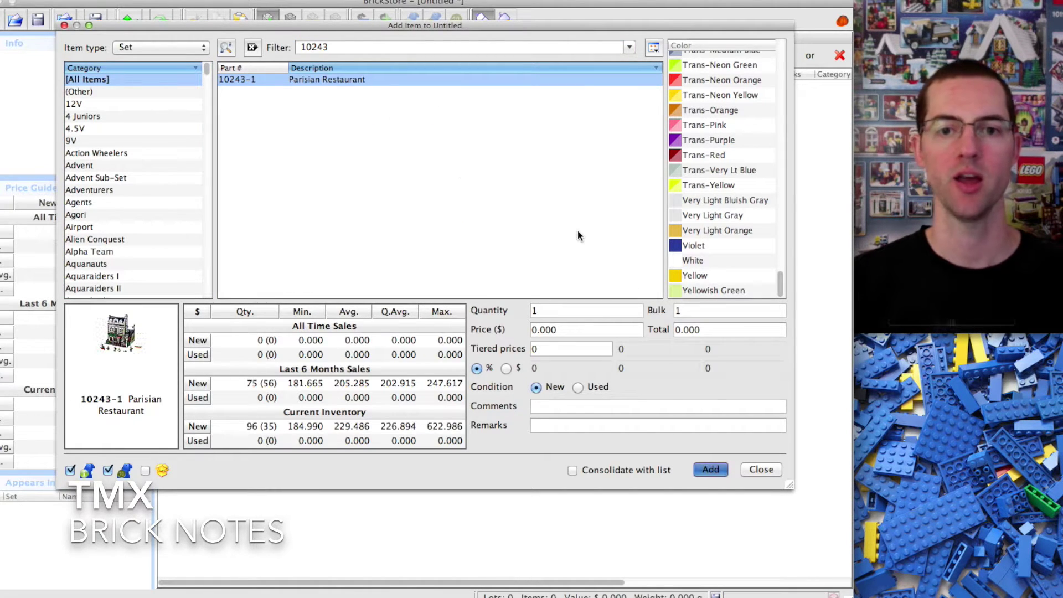
click(551, 310)
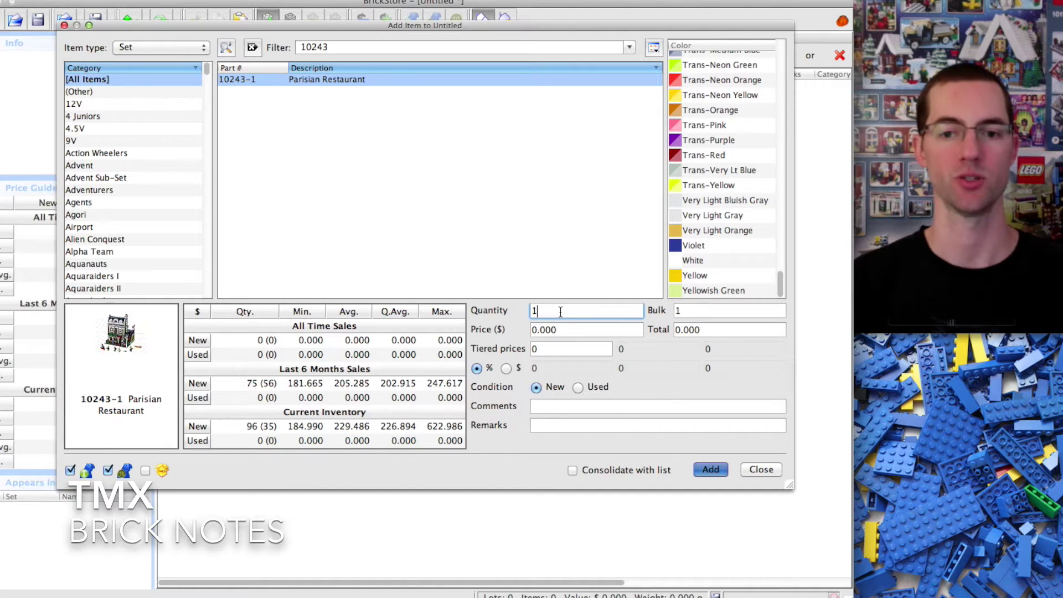
click(722, 473)
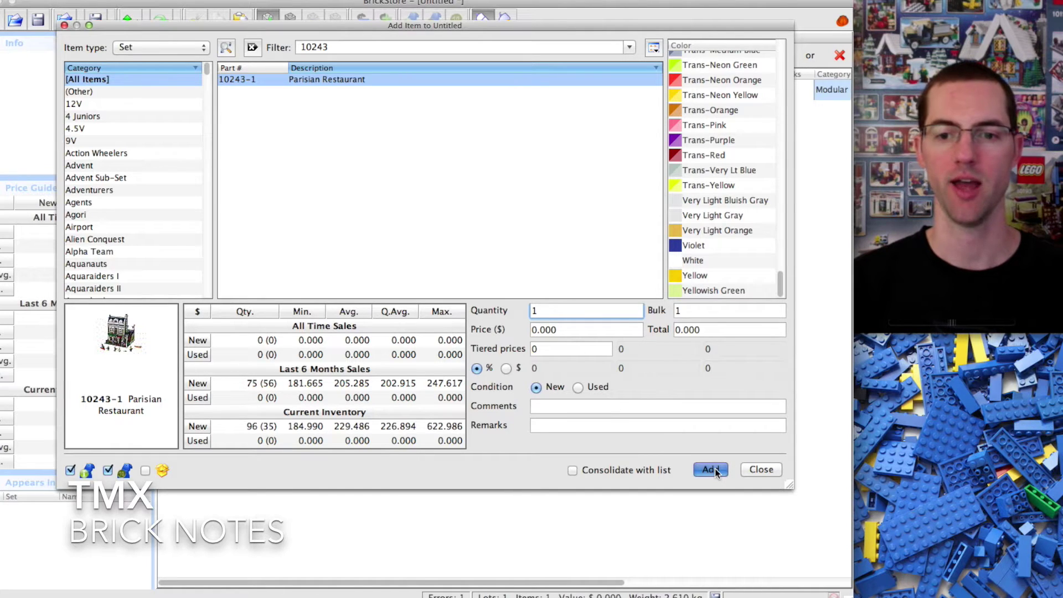
click(762, 470)
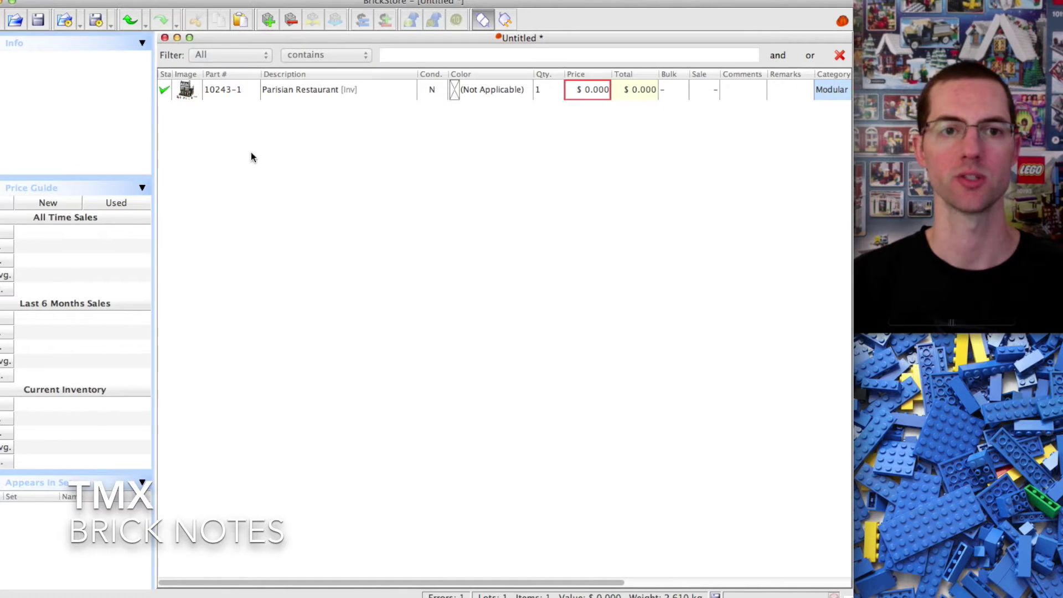
Part out the Parisian Restaurant set at quantity 1 into a new inventory document
click(369, 91)
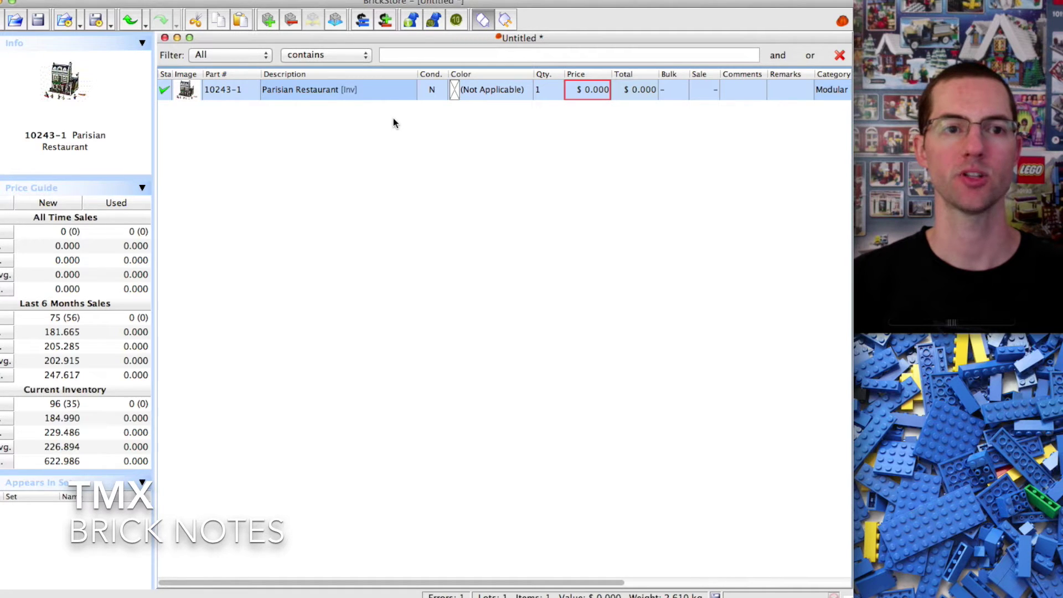
click(336, 25)
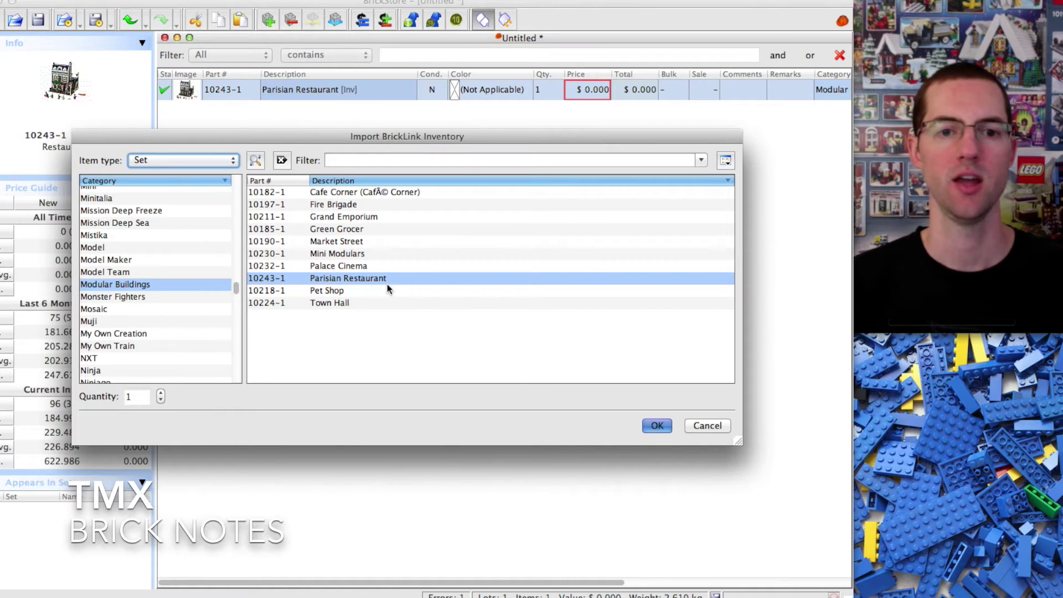
mouse_move(376, 282)
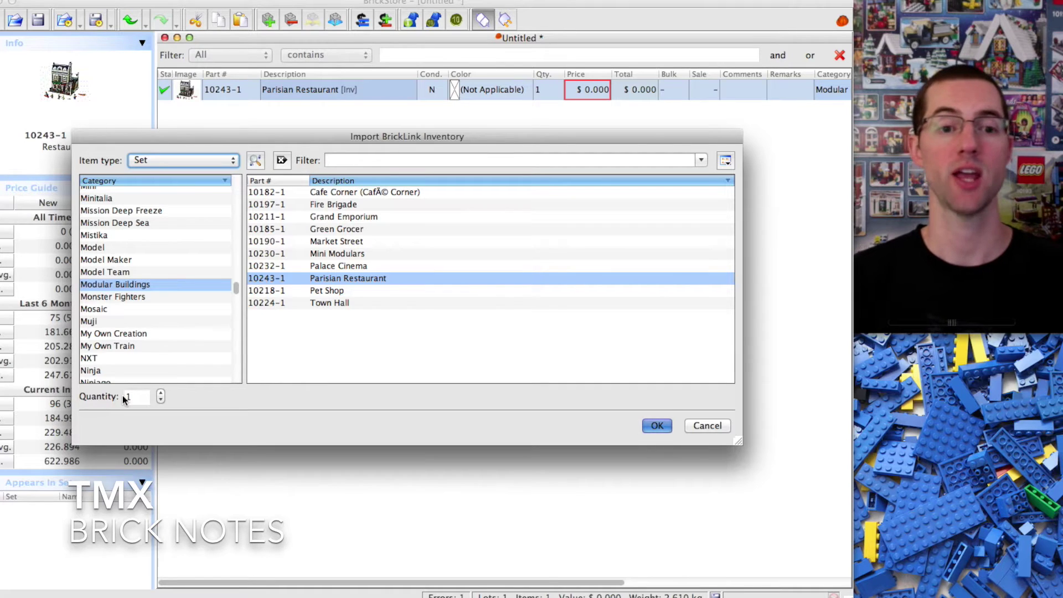
click(161, 394)
click(160, 393)
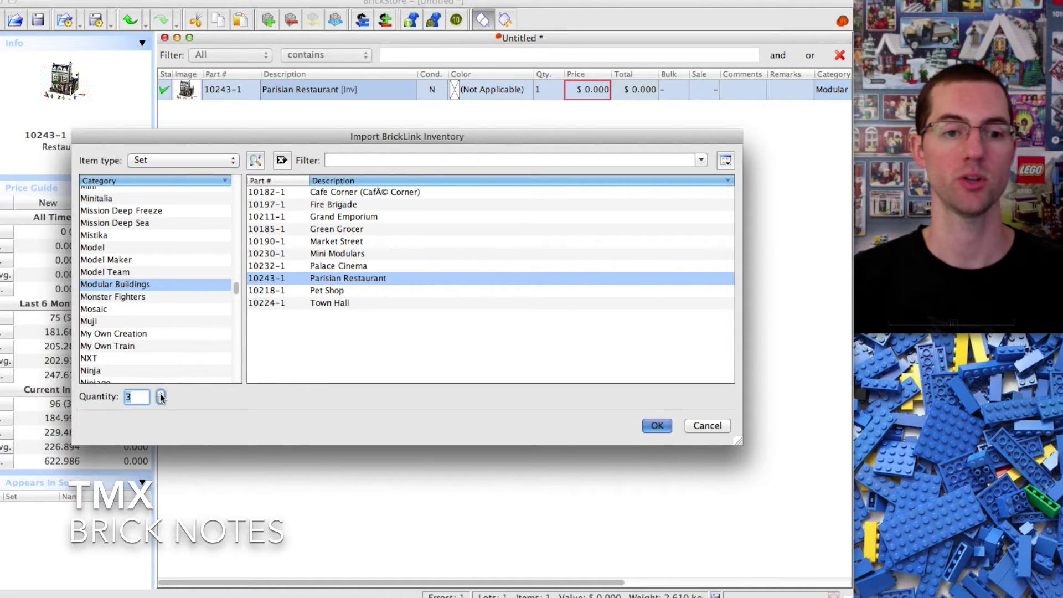
click(161, 399)
click(160, 399)
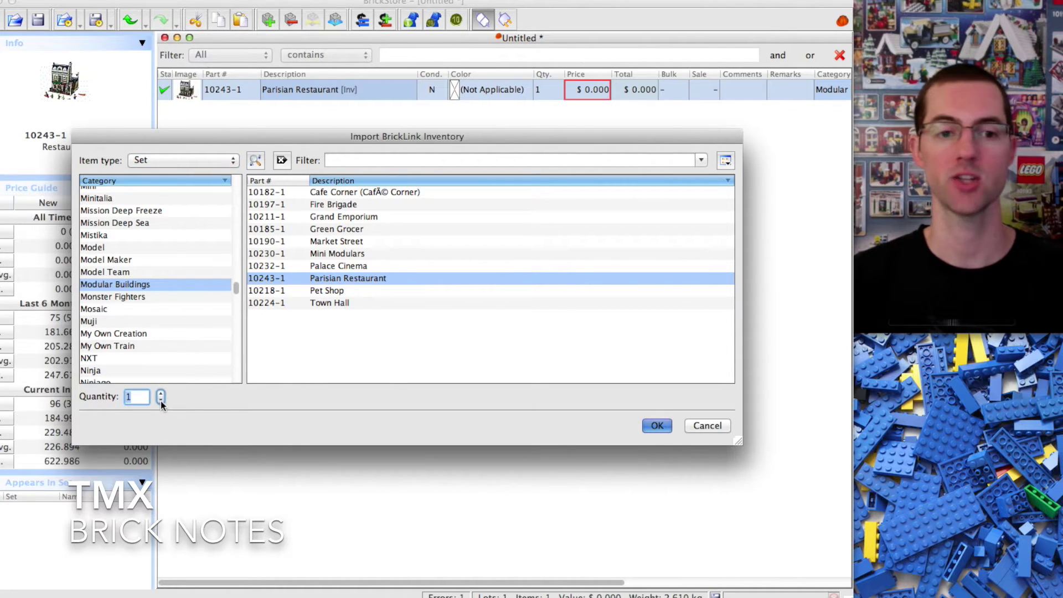
click(656, 426)
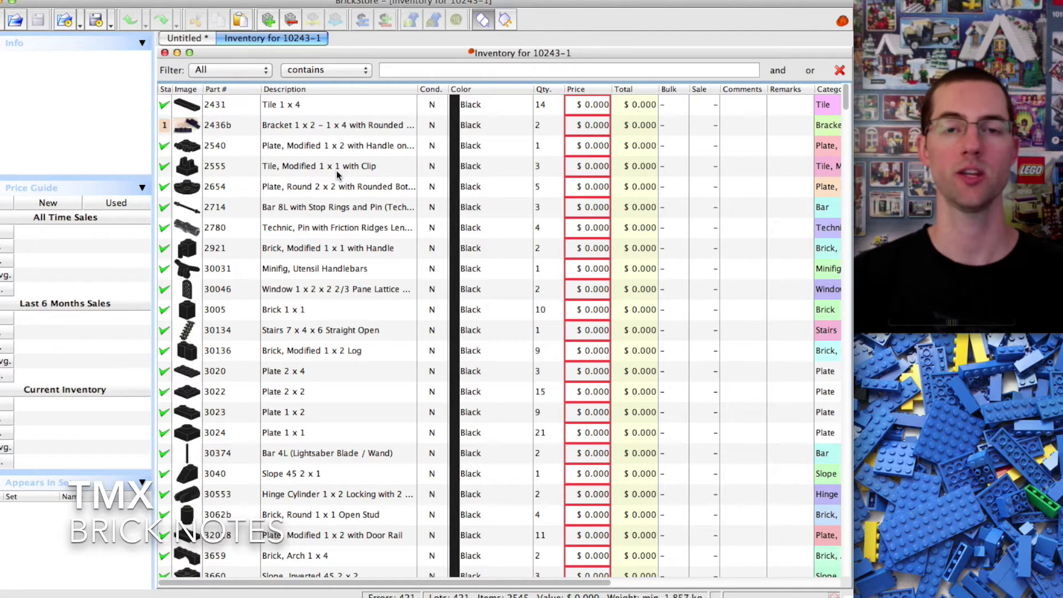
Switch the Add Item catalogue's item type to Instruction booklets
click(316, 146)
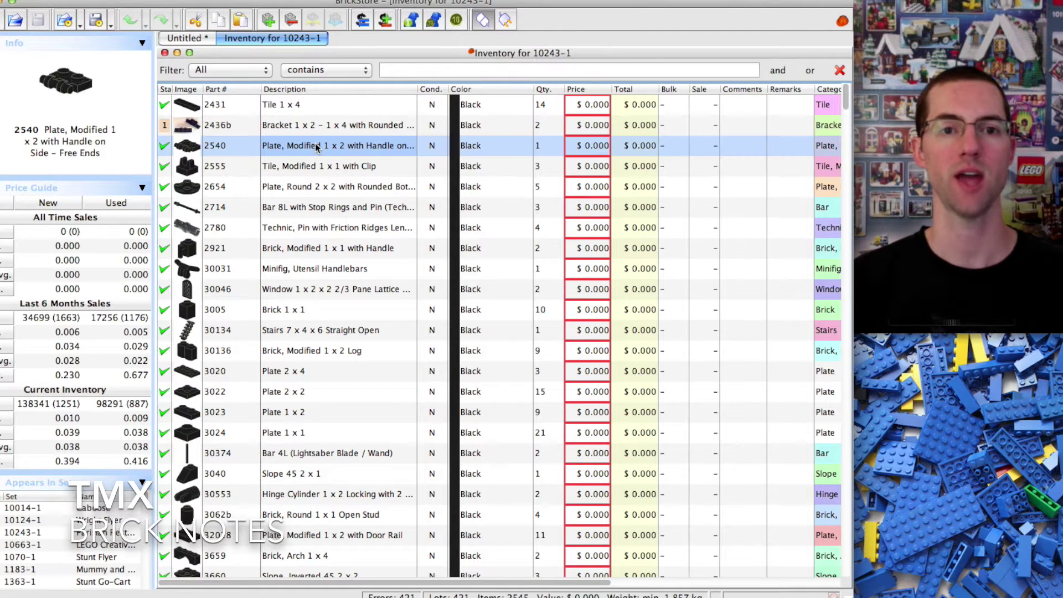
click(268, 21)
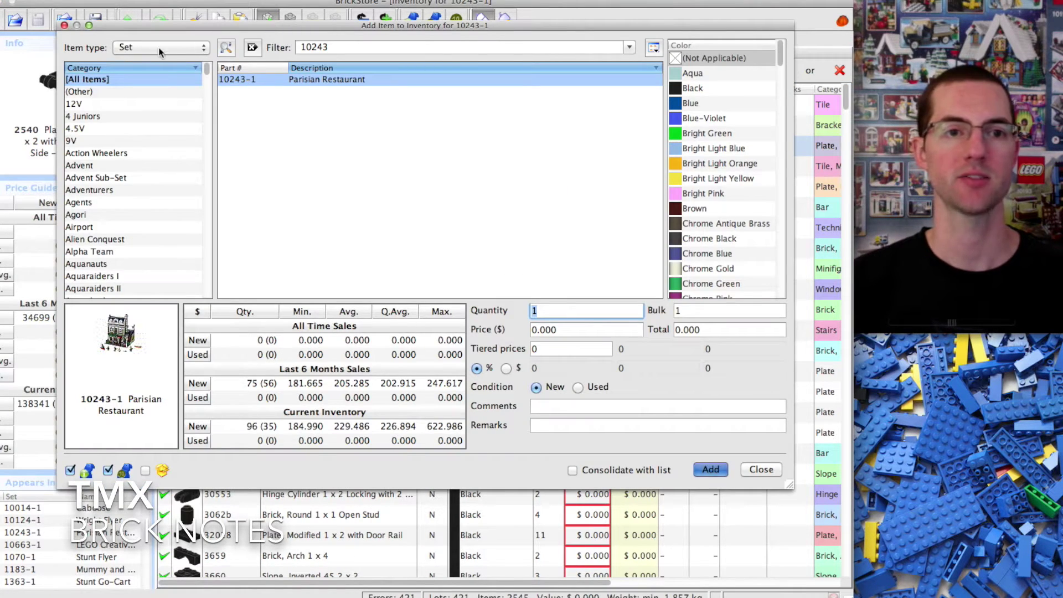
click(175, 48)
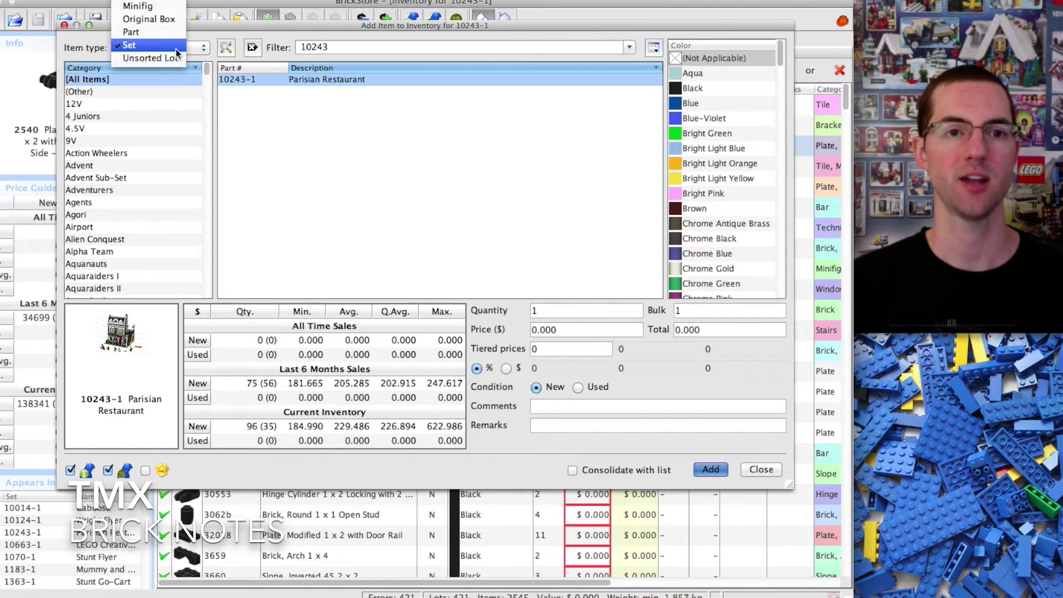
click(175, 1)
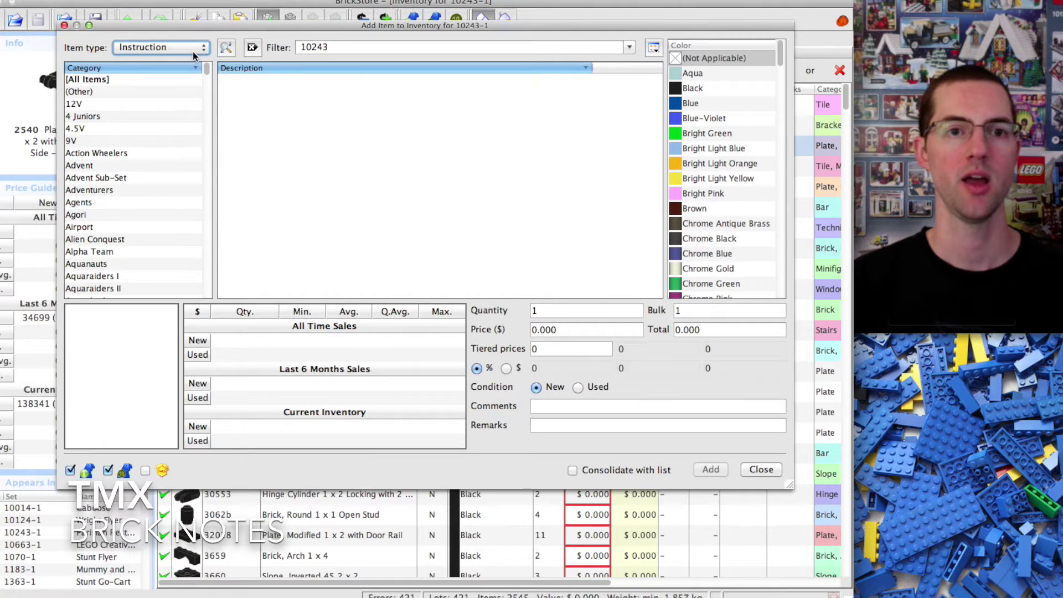
drag(188, 21, 189, 122)
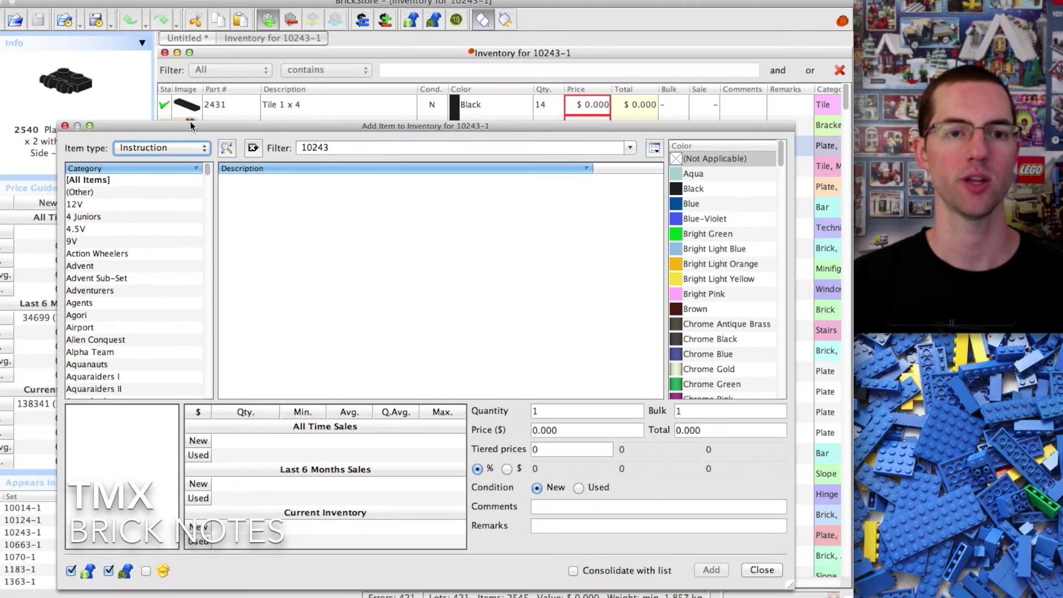
click(206, 149)
click(171, 145)
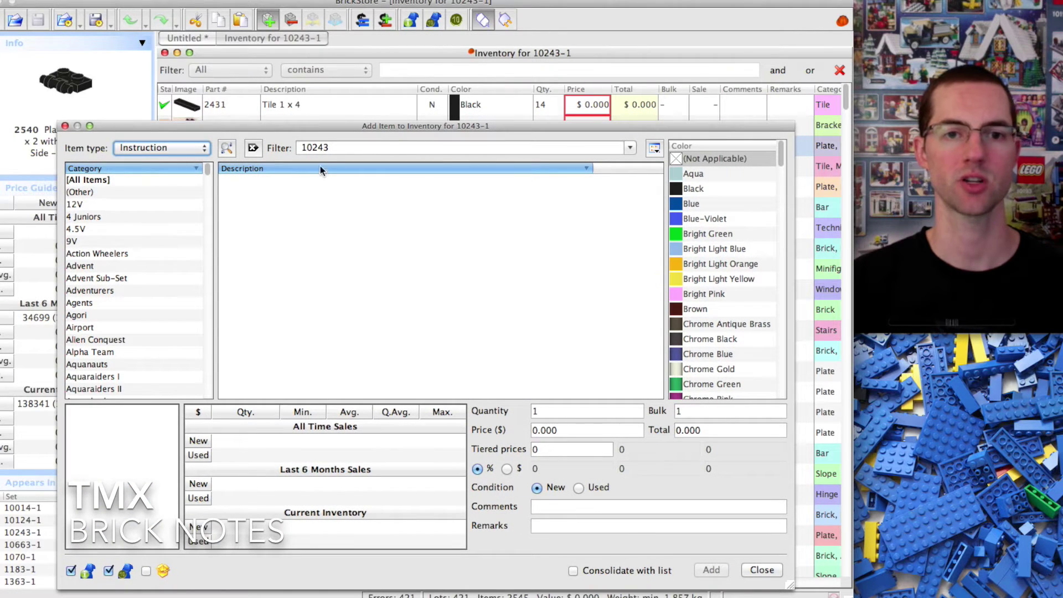
Add the 10243-1 Parisian Restaurant instruction booklet from Modular Buildings, quantity 1
click(341, 149)
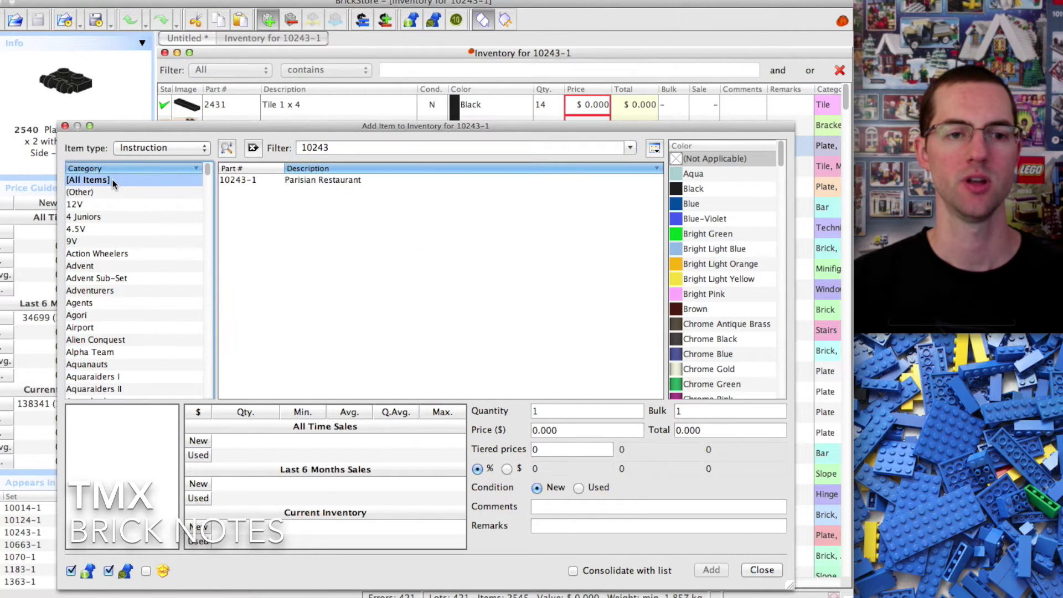
drag(207, 173, 206, 294)
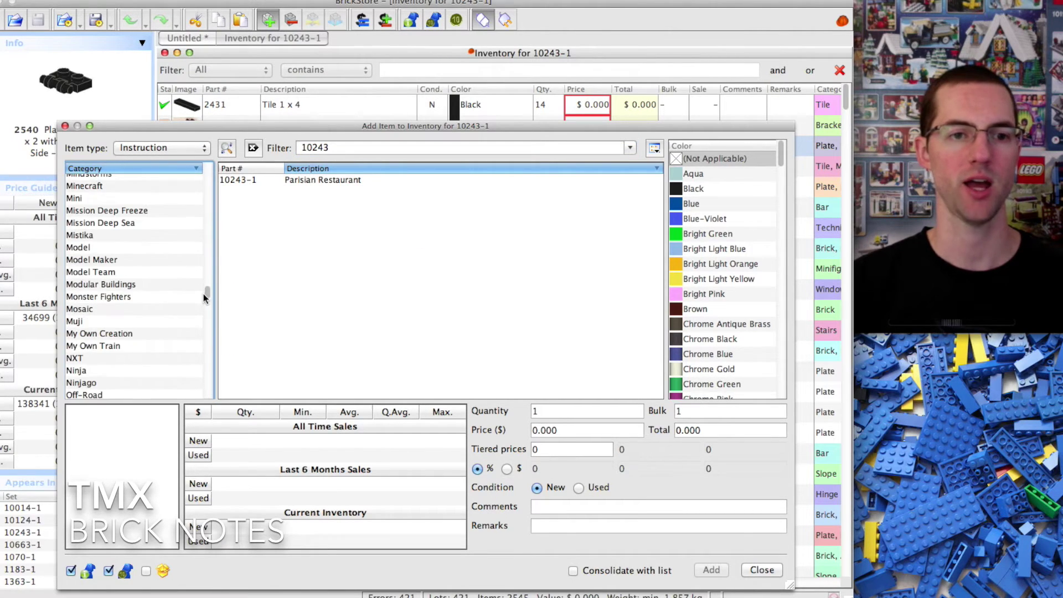
click(139, 285)
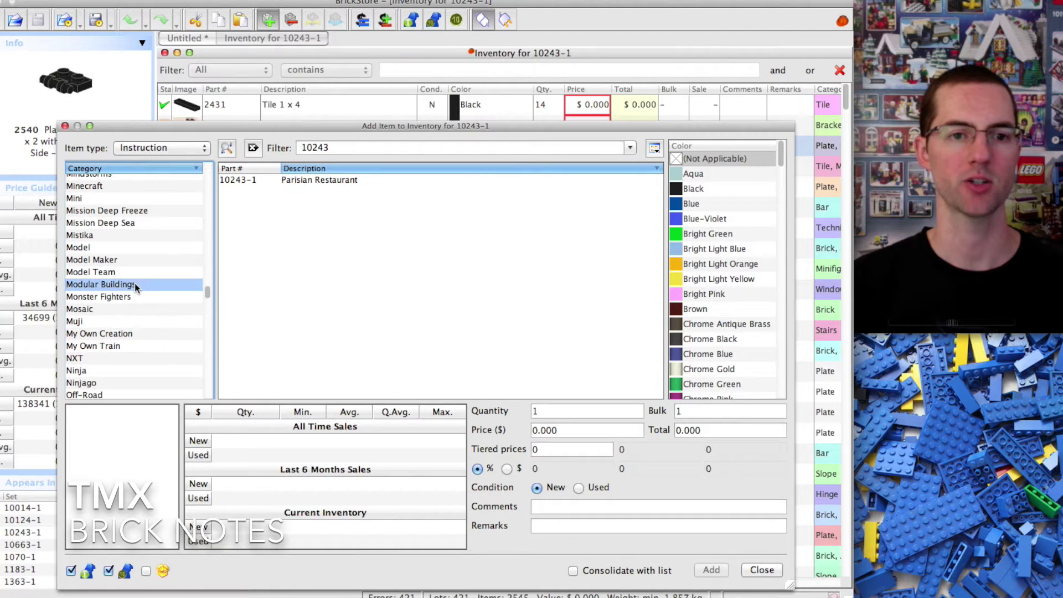
click(356, 181)
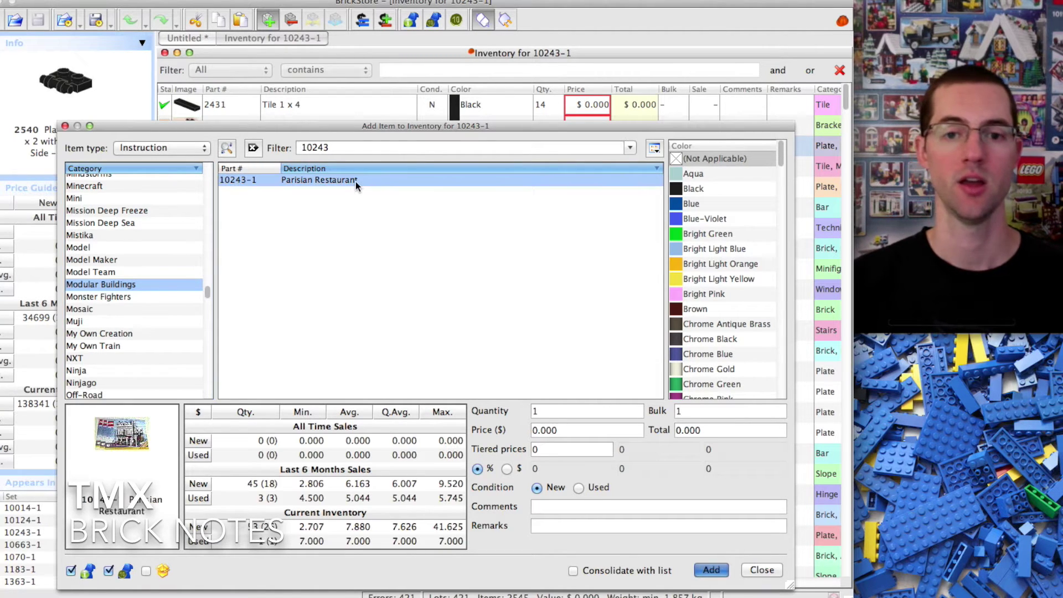
click(546, 411)
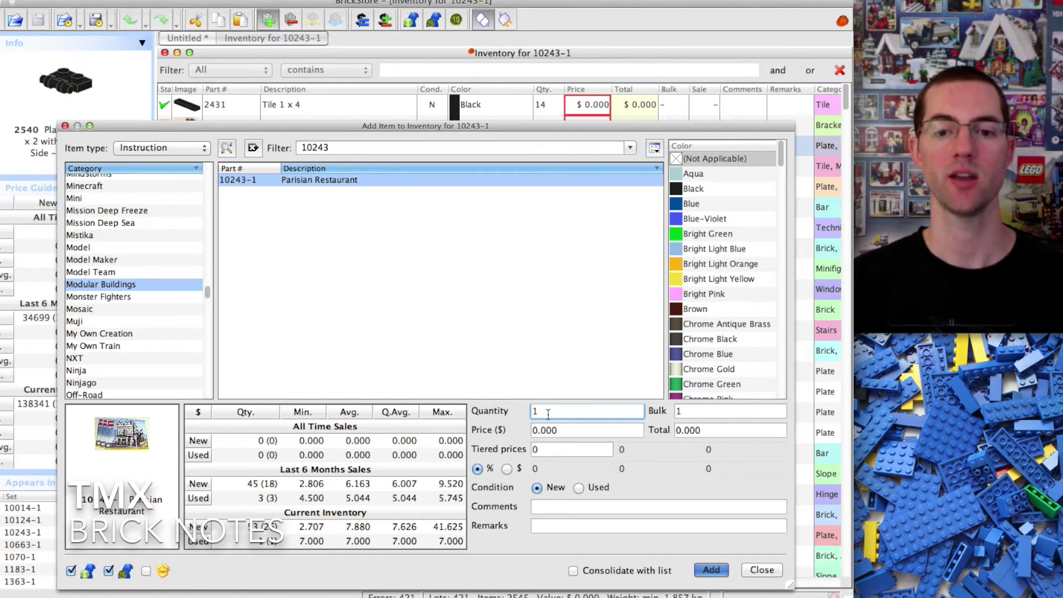
click(710, 570)
click(762, 570)
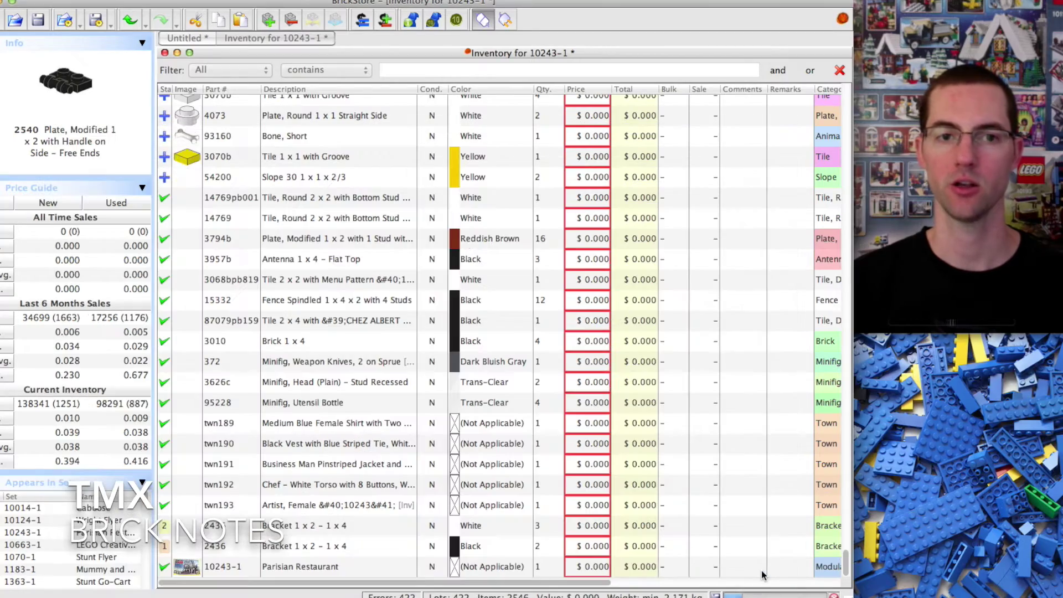
click(306, 566)
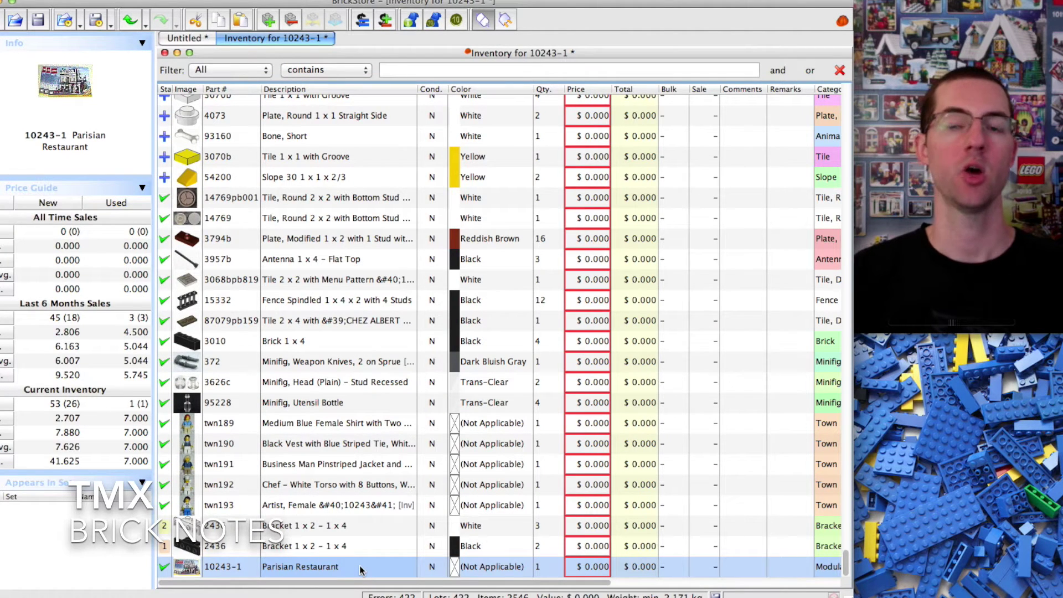
mouse_move(172, 89)
mouse_down()
mouse_move(183, 89)
mouse_move(173, 89)
mouse_up()
click(168, 89)
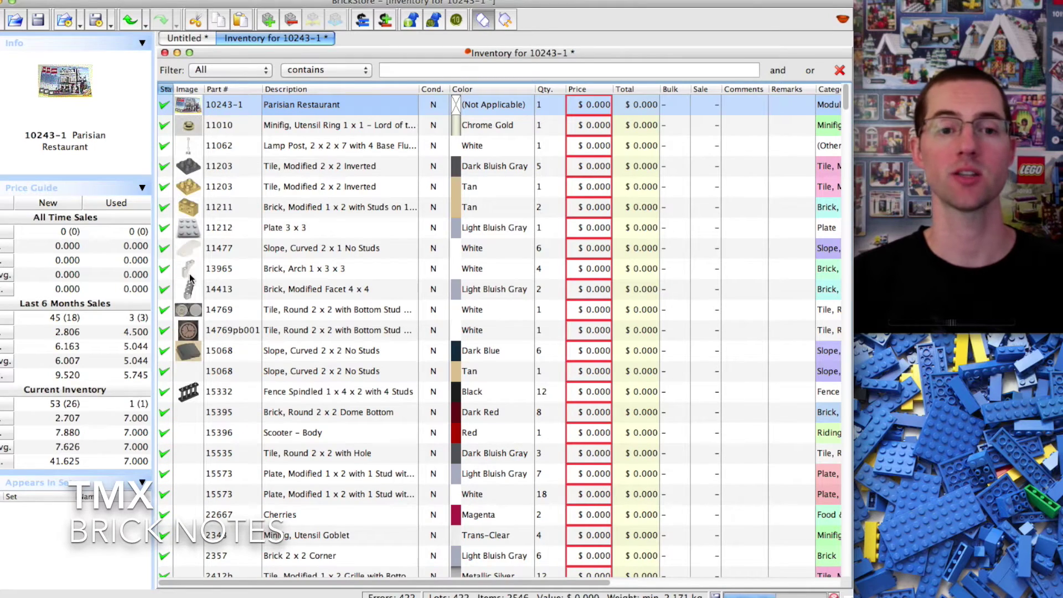
scroll(753, 169, down, 20)
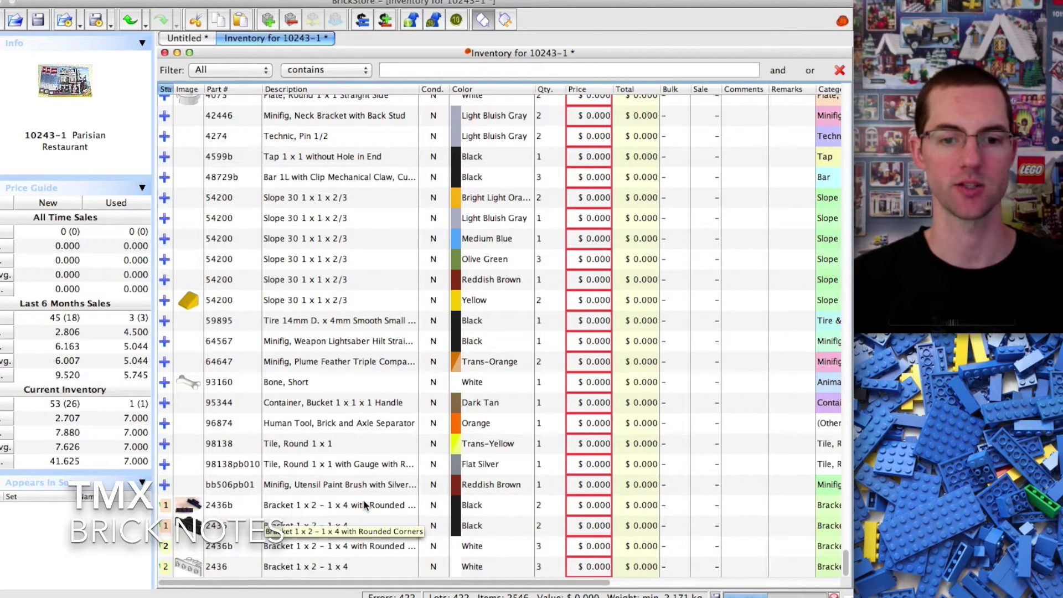
click(341, 503)
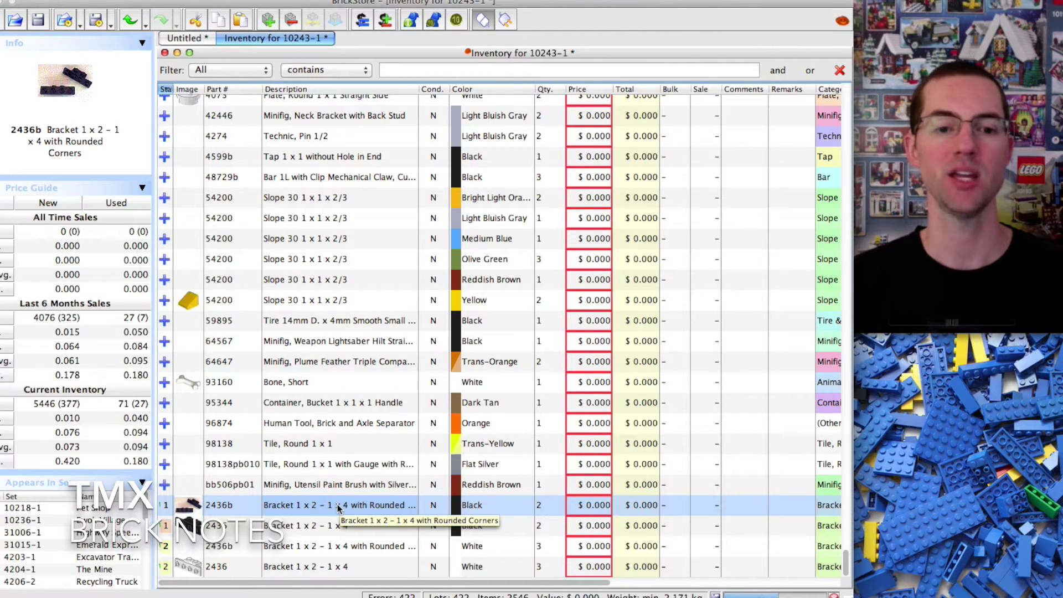
click(298, 529)
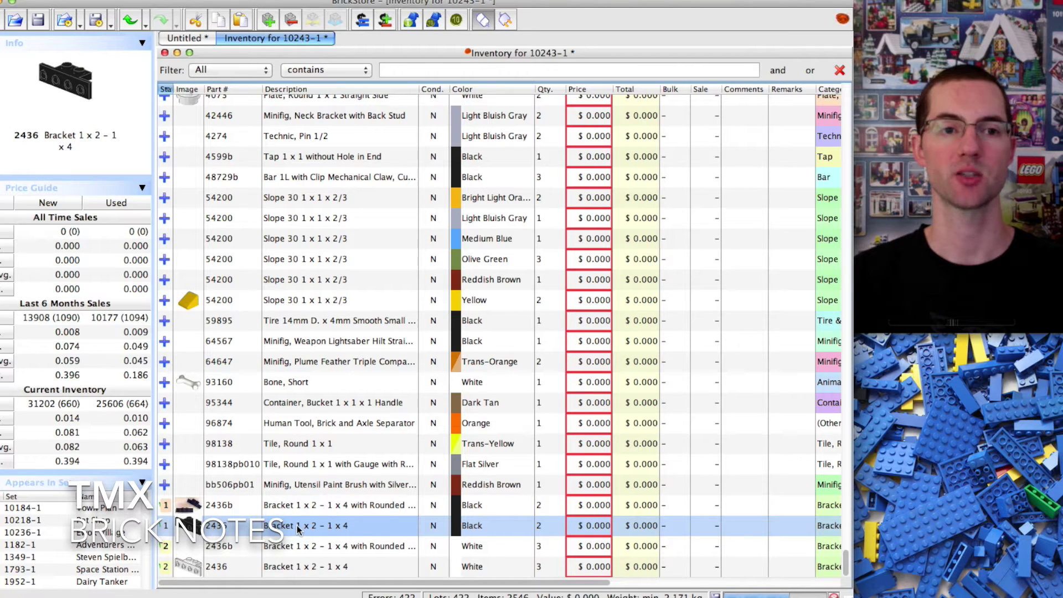
click(305, 505)
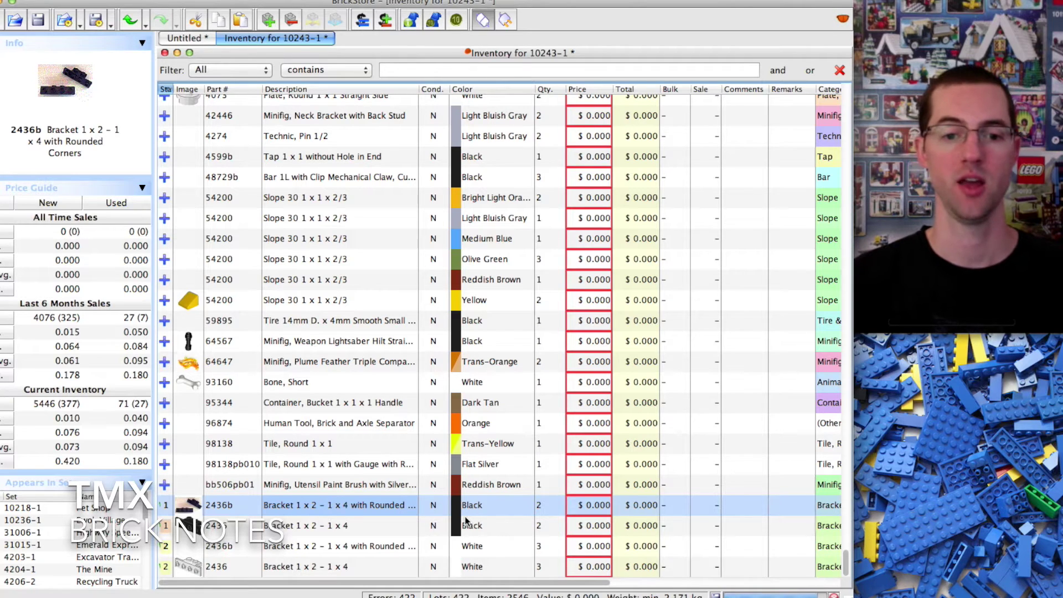
Delete the black and the white 2436 bracket lots from the inventory
click(345, 525)
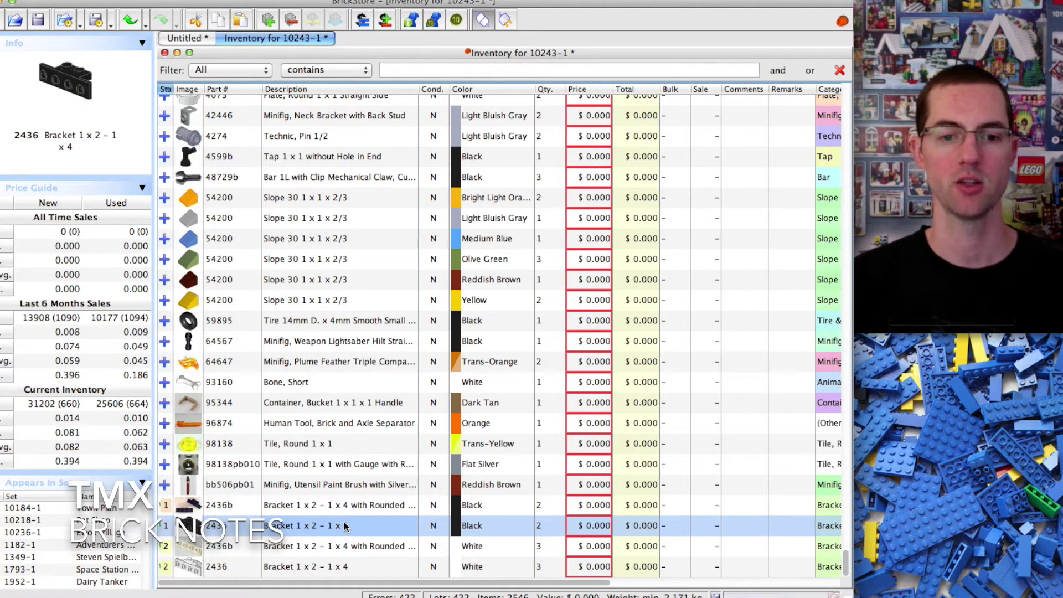
right_click(345, 525)
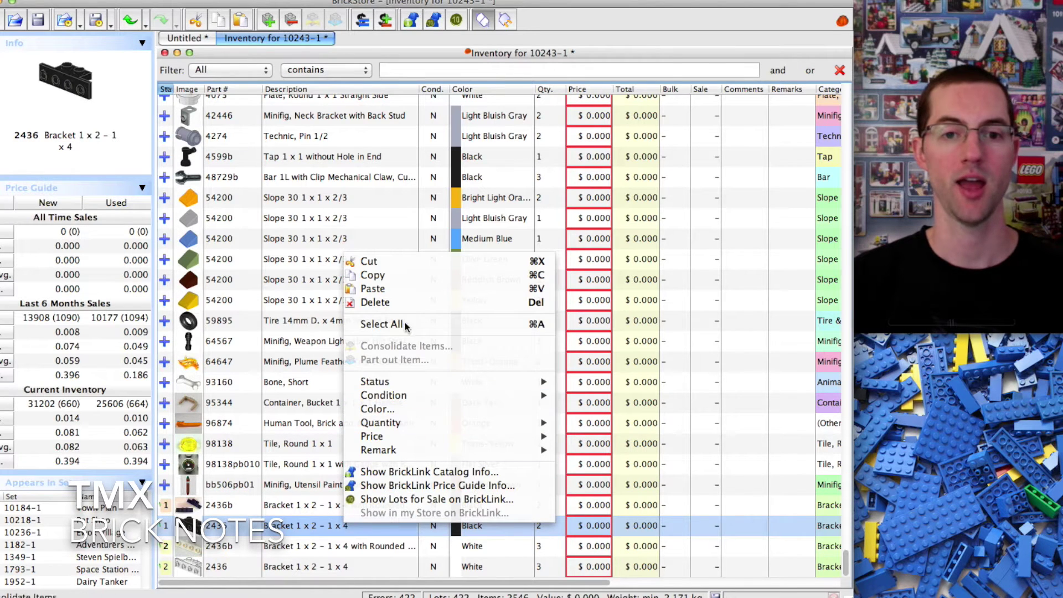
click(399, 303)
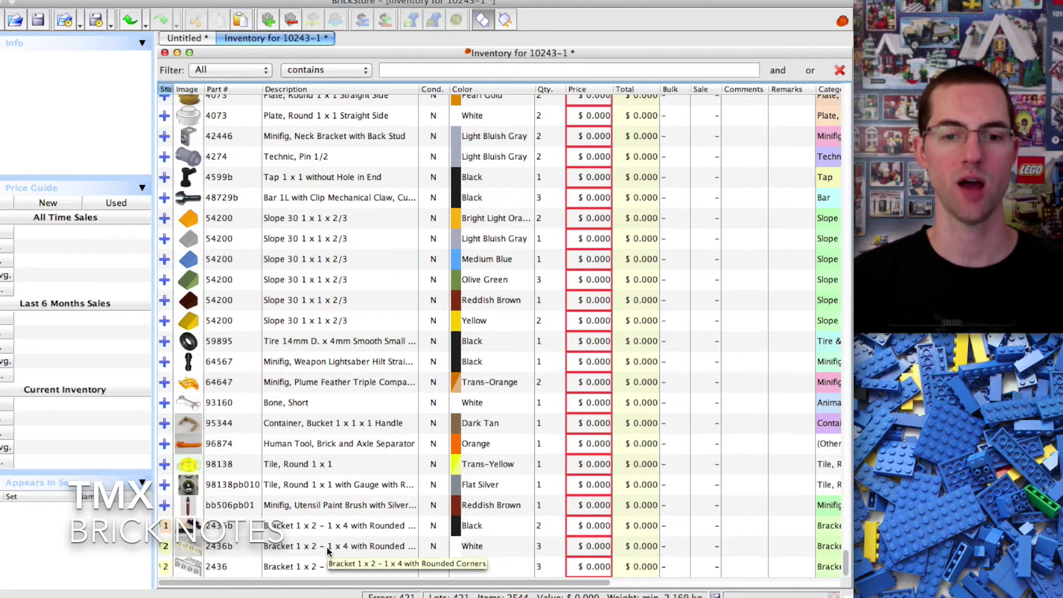
click(303, 567)
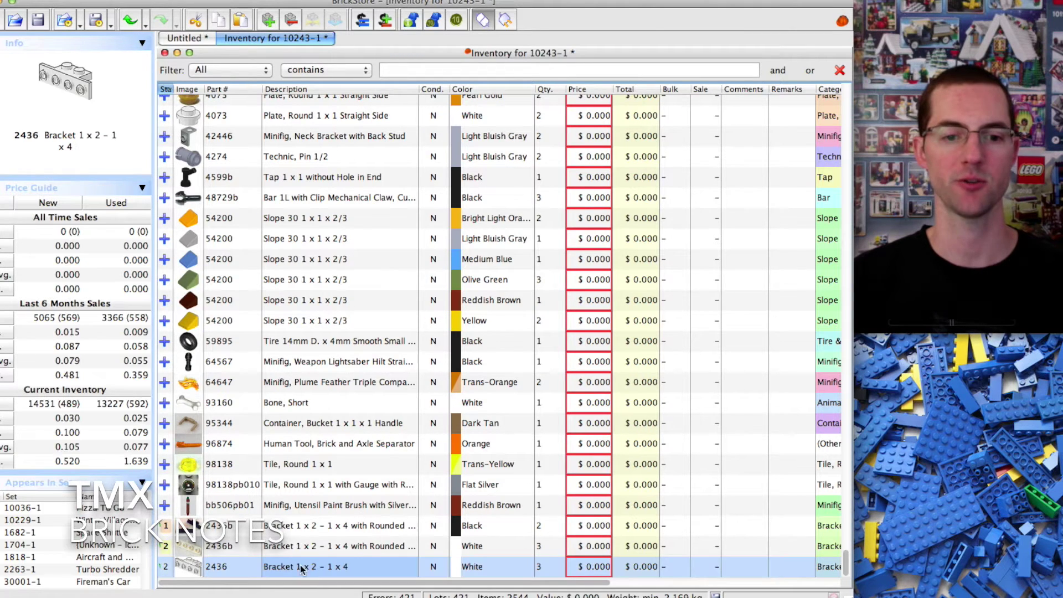
right_click(344, 568)
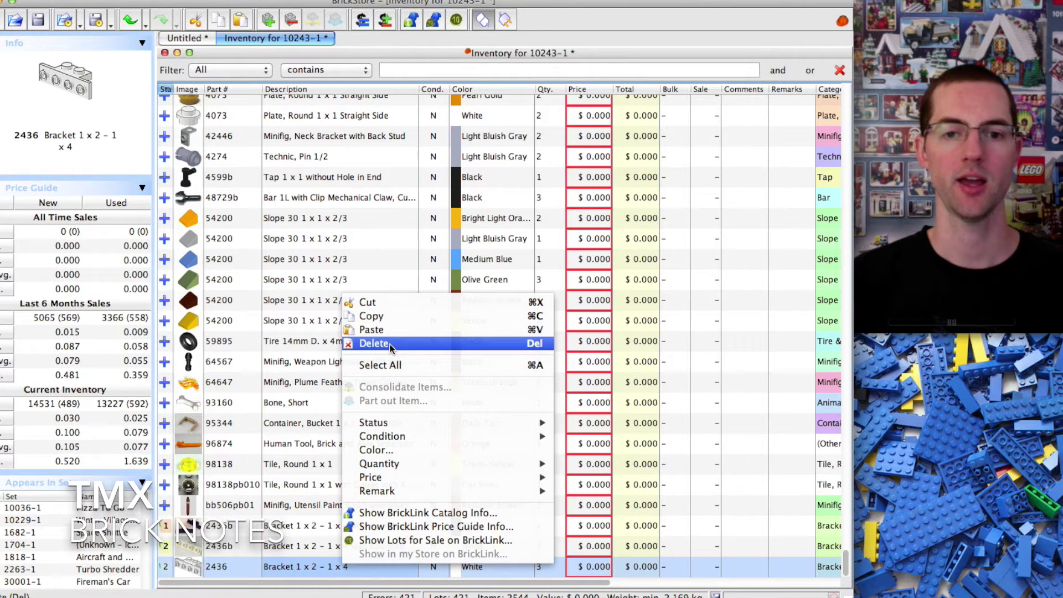
click(503, 345)
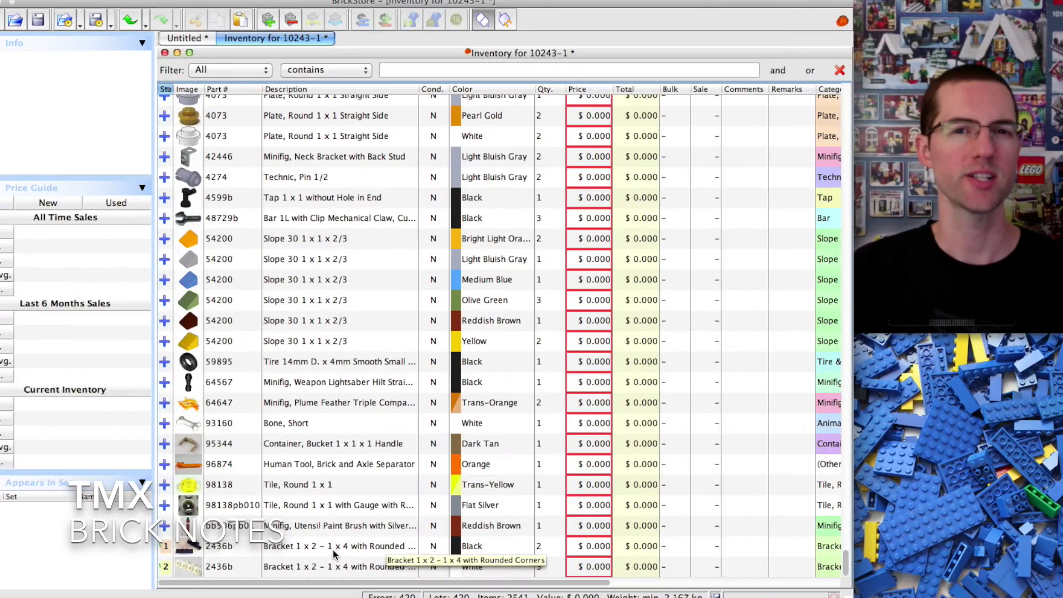
Review price guides for the Tan 3024, White 3024 and Dark Blue 3070b lots
scroll(366, 396, up, 10)
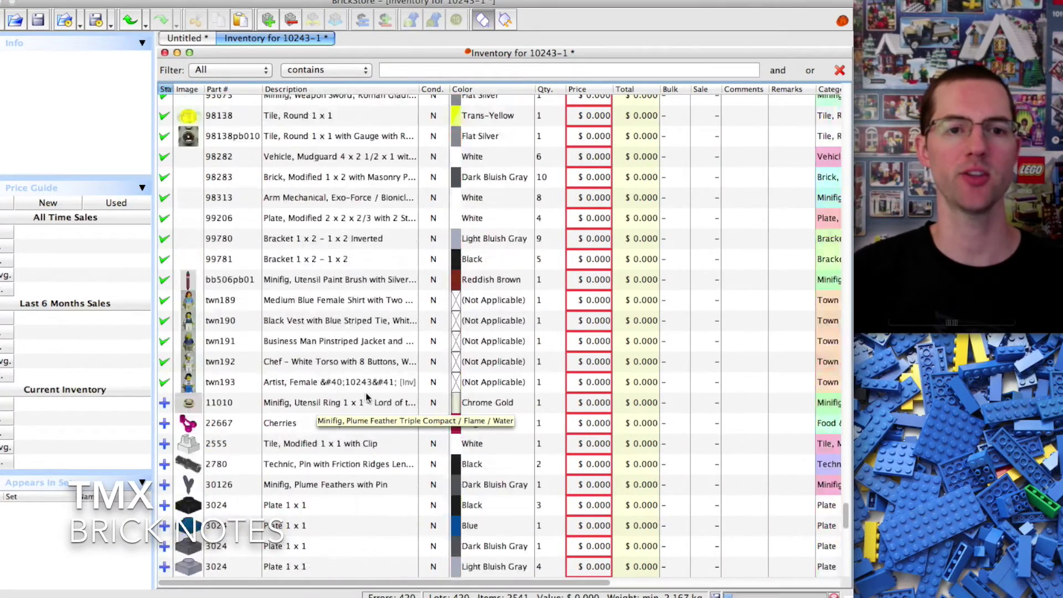
scroll(365, 396, up, 5)
scroll(365, 399, down, 10)
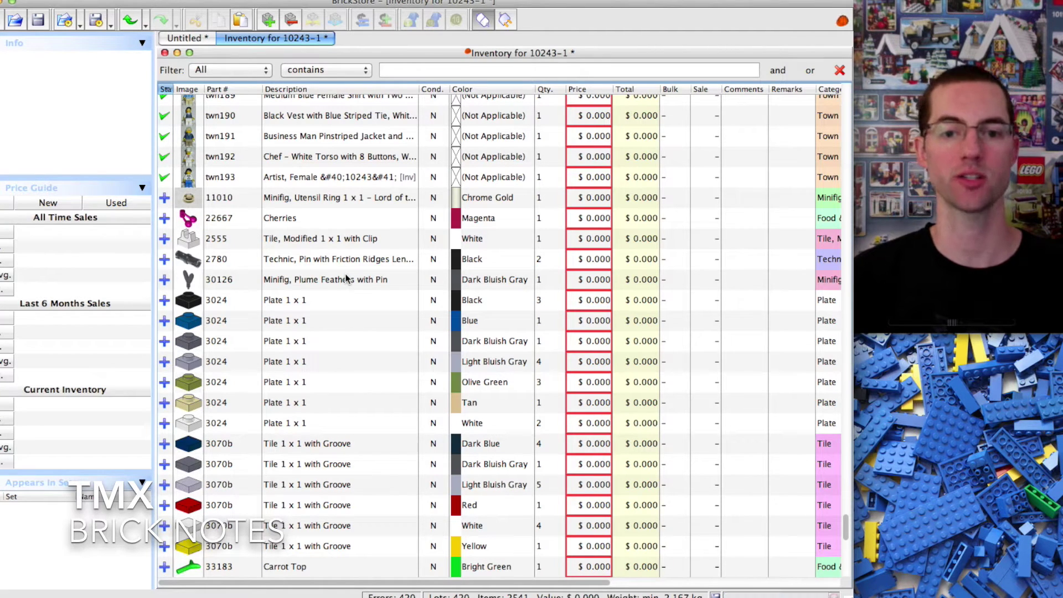
click(310, 400)
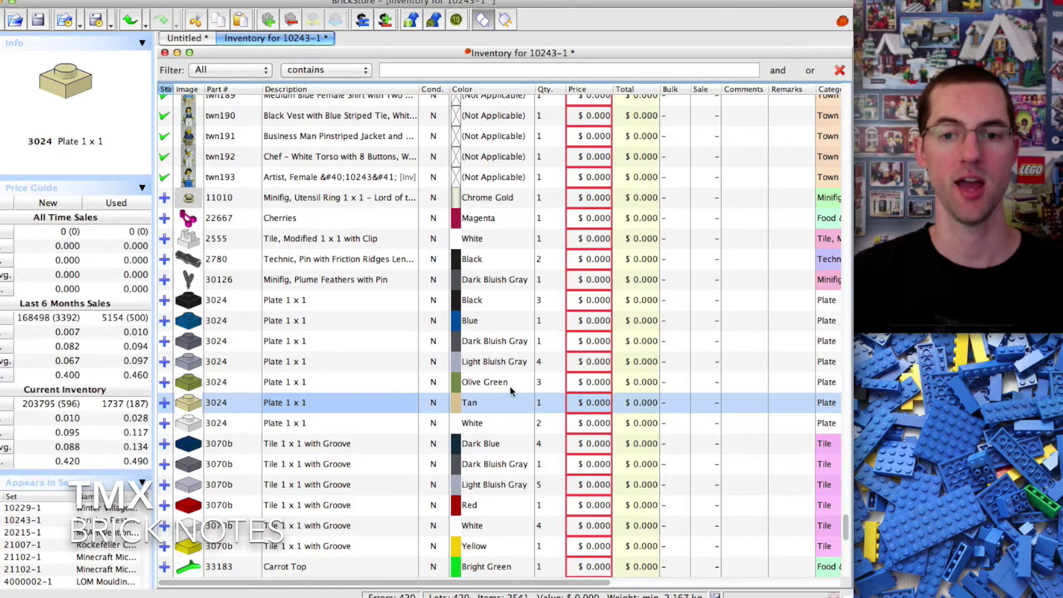
click(311, 423)
click(360, 446)
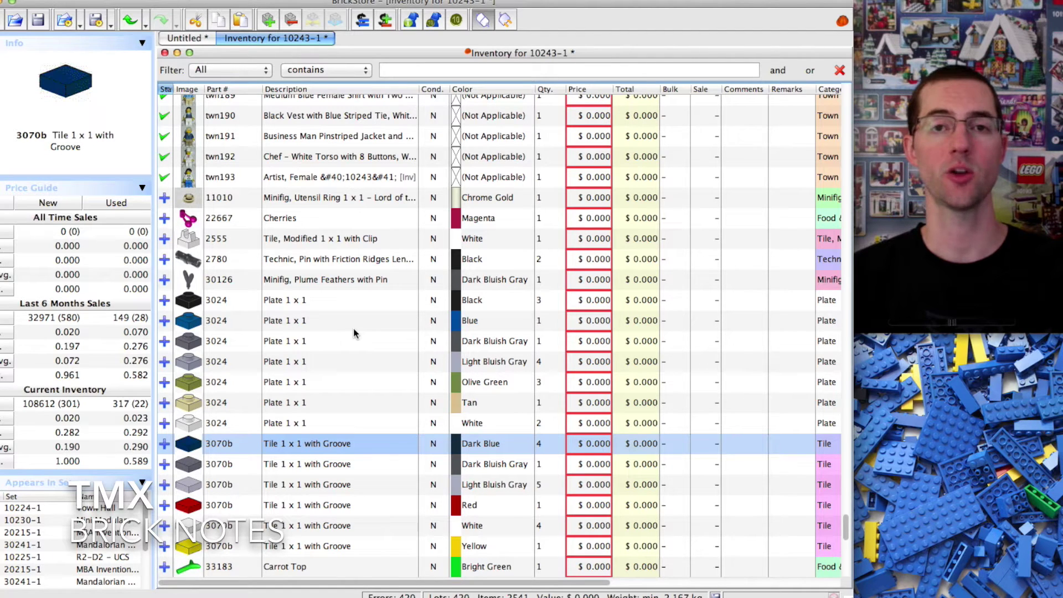
Look up the twn192 Chef minifigure lot, then select all 420 lots
scroll(353, 332, down, 2)
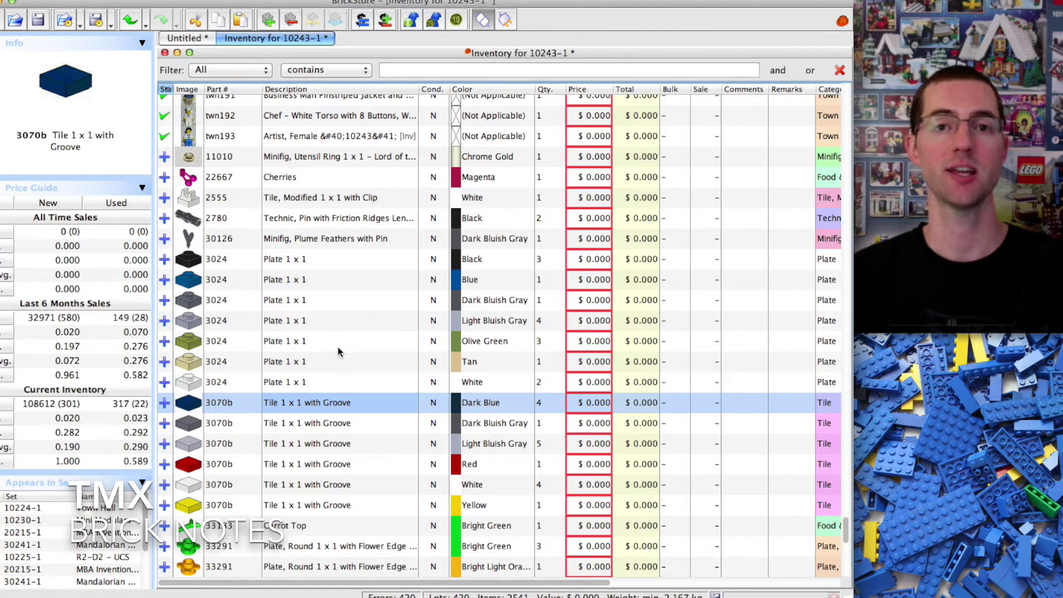
scroll(323, 424, right, 10)
scroll(323, 424, up, 3)
scroll(327, 425, left, 10)
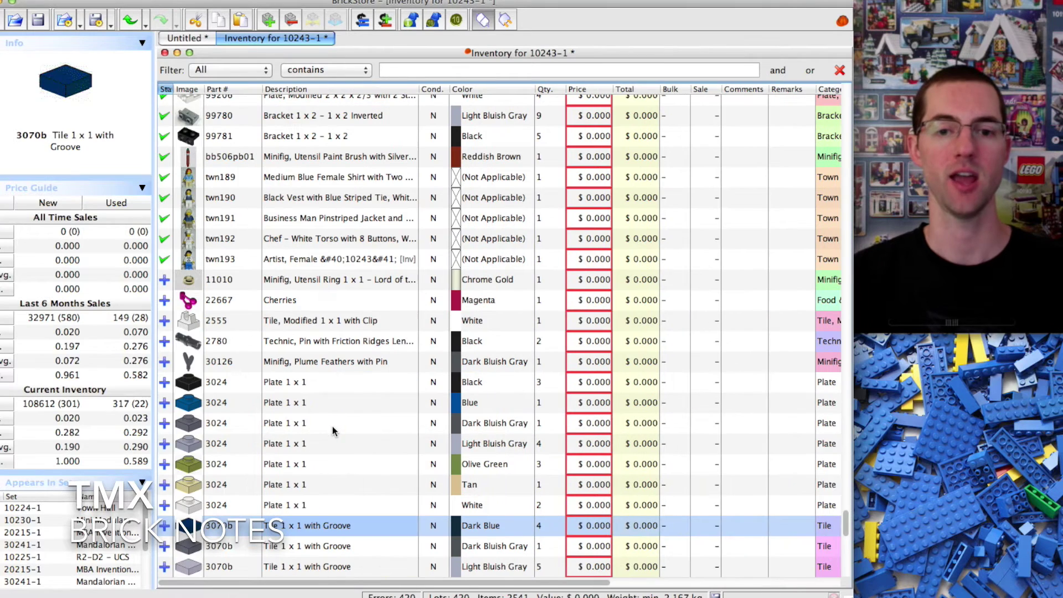
click(237, 239)
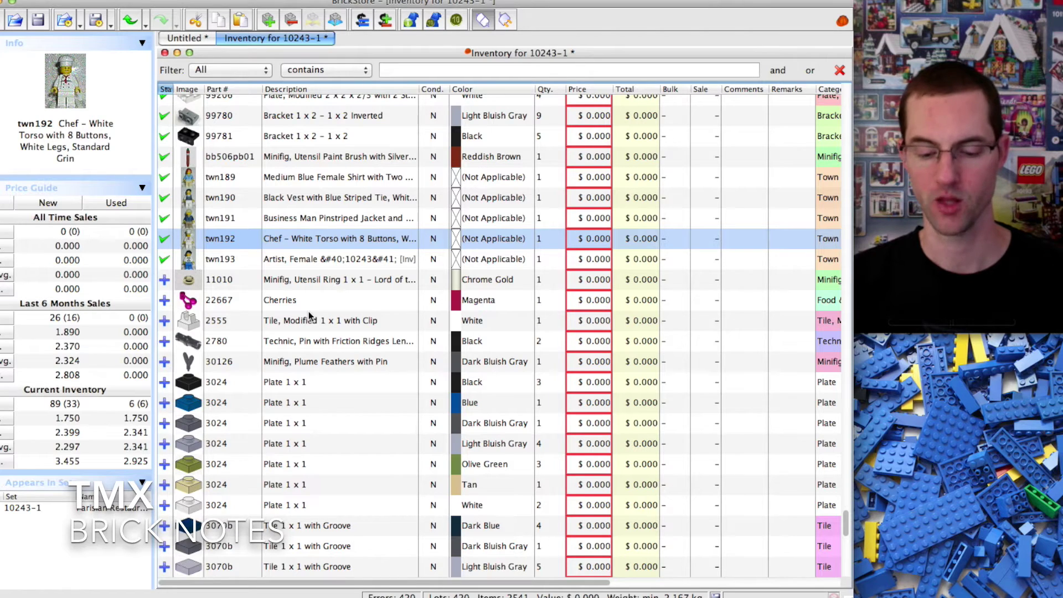
key(super+a)
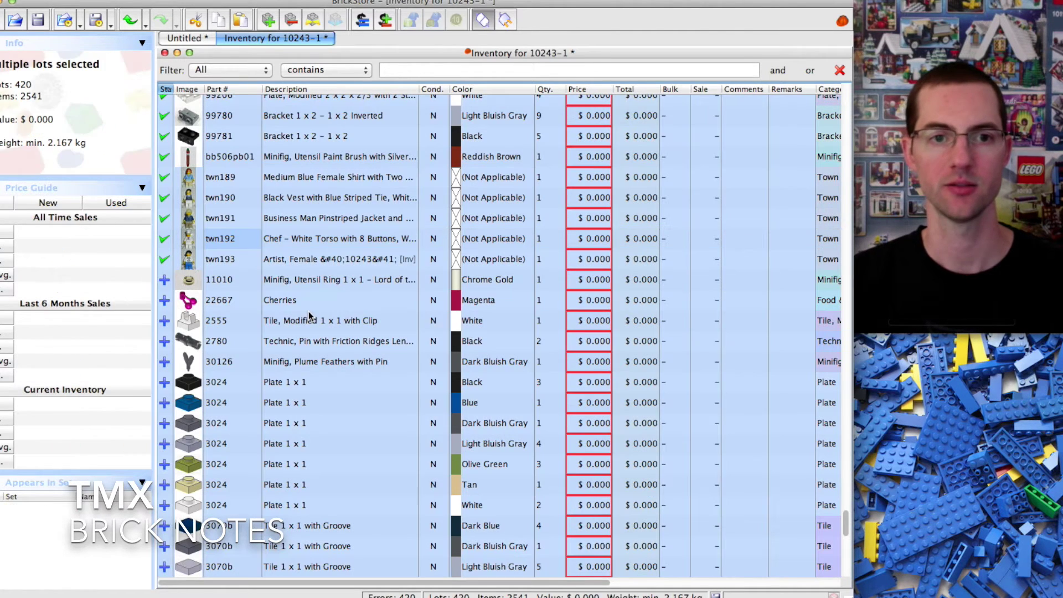
Consolidate duplicate lots keeping the new lot's attributes, shrinking 420 lots to 374
click(314, 22)
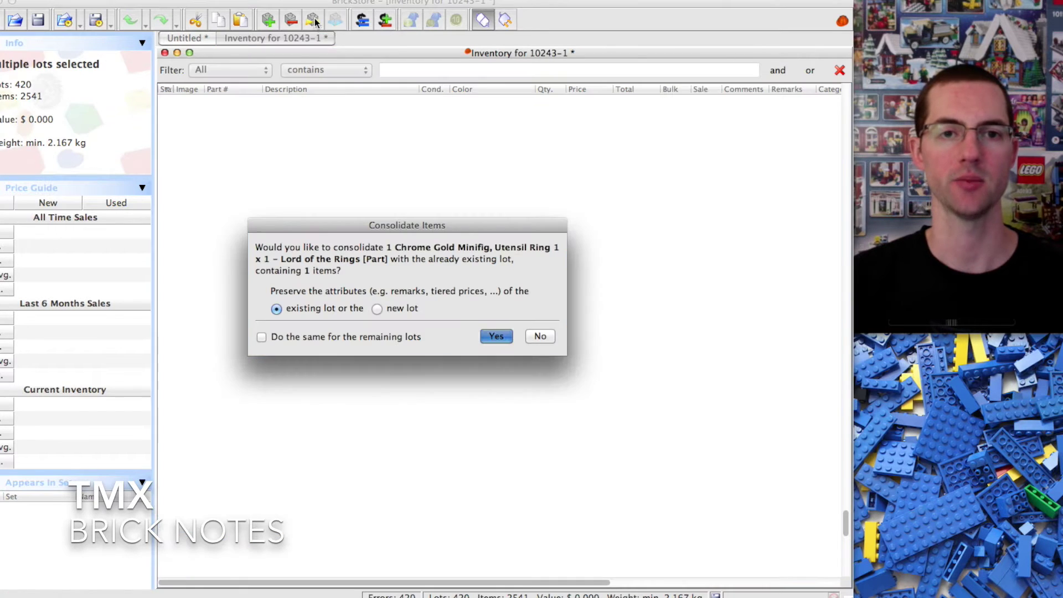
click(379, 308)
click(260, 337)
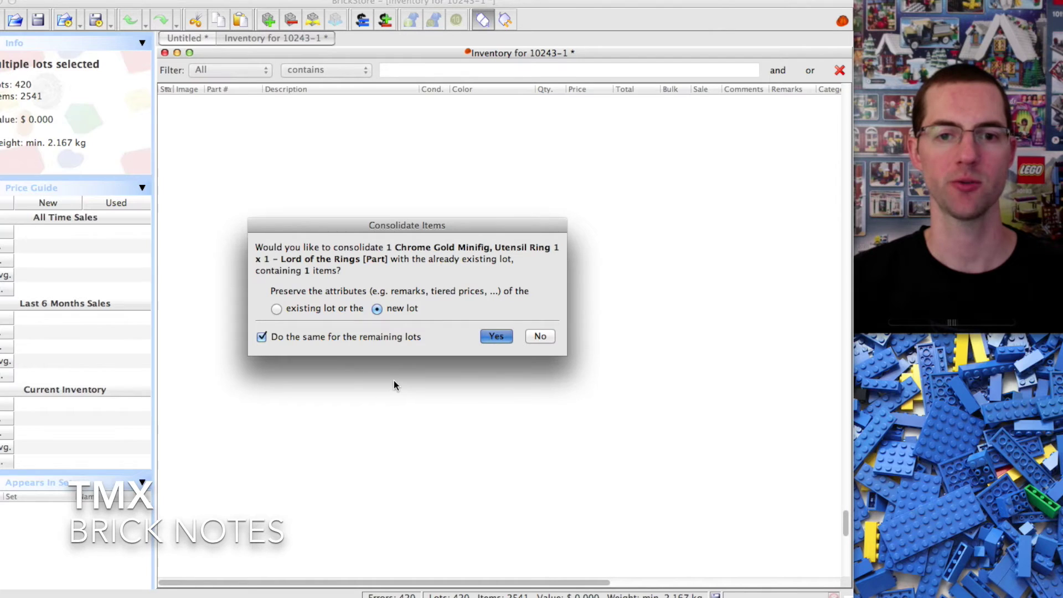
click(262, 337)
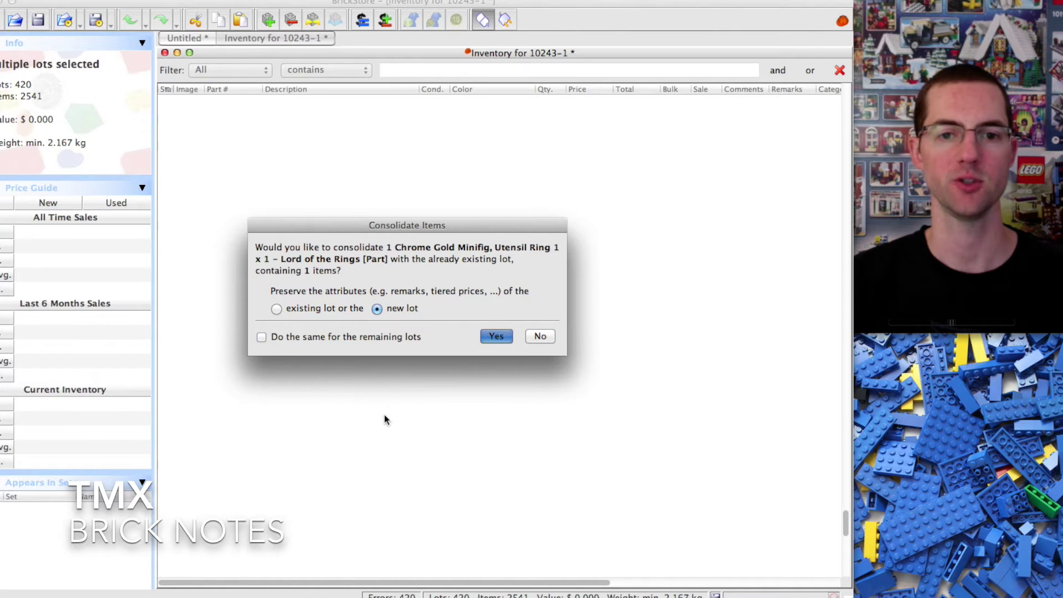
click(497, 337)
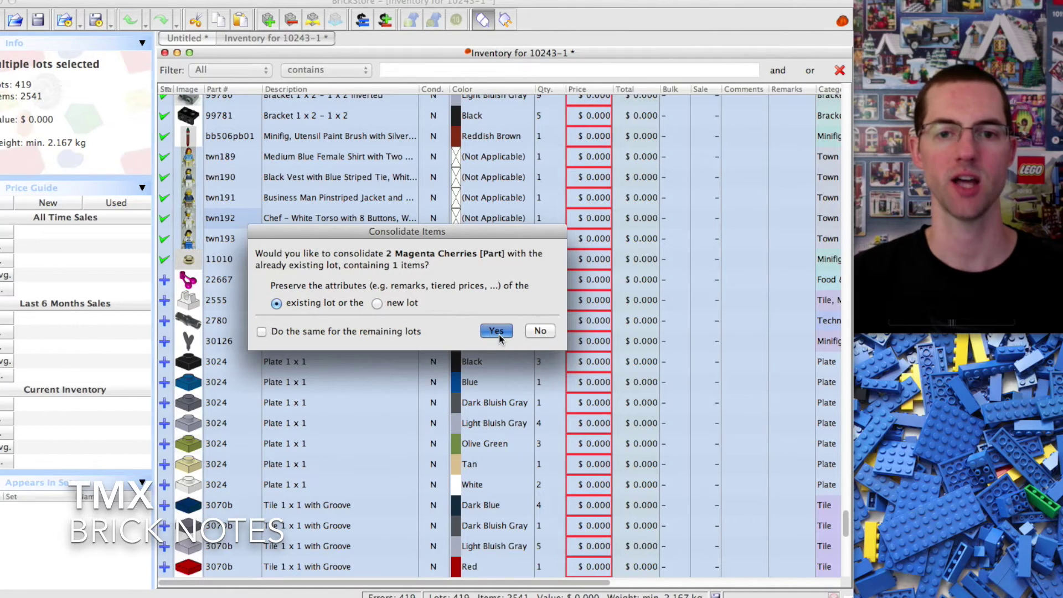
click(498, 332)
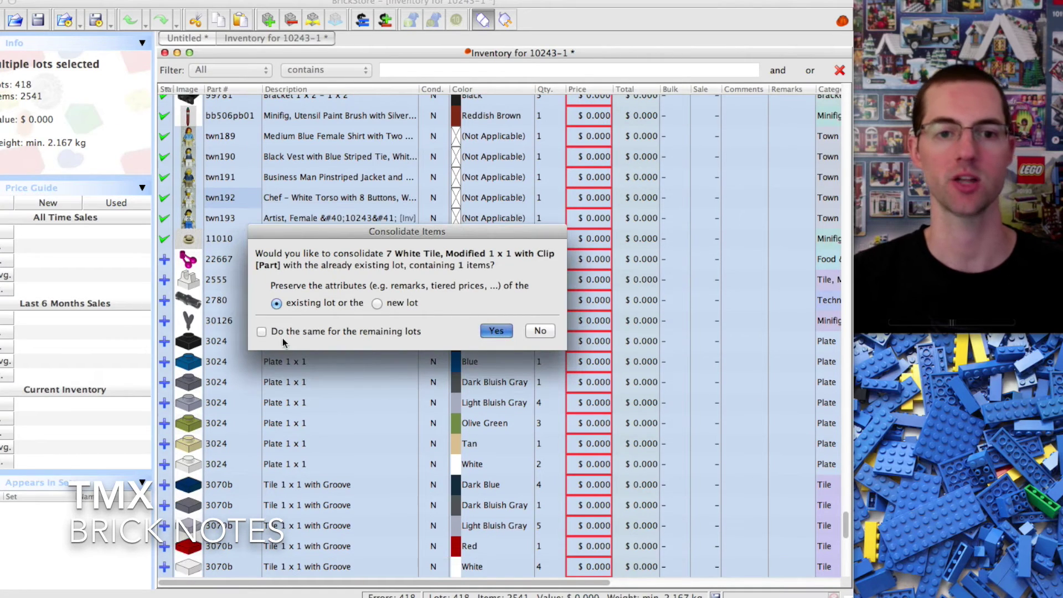
click(259, 332)
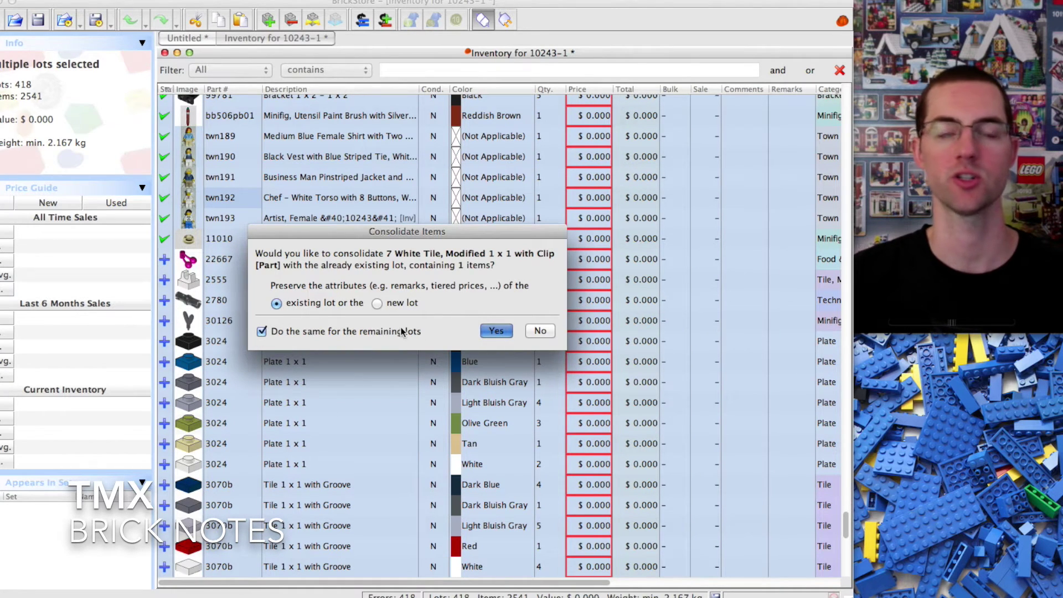
key(Return)
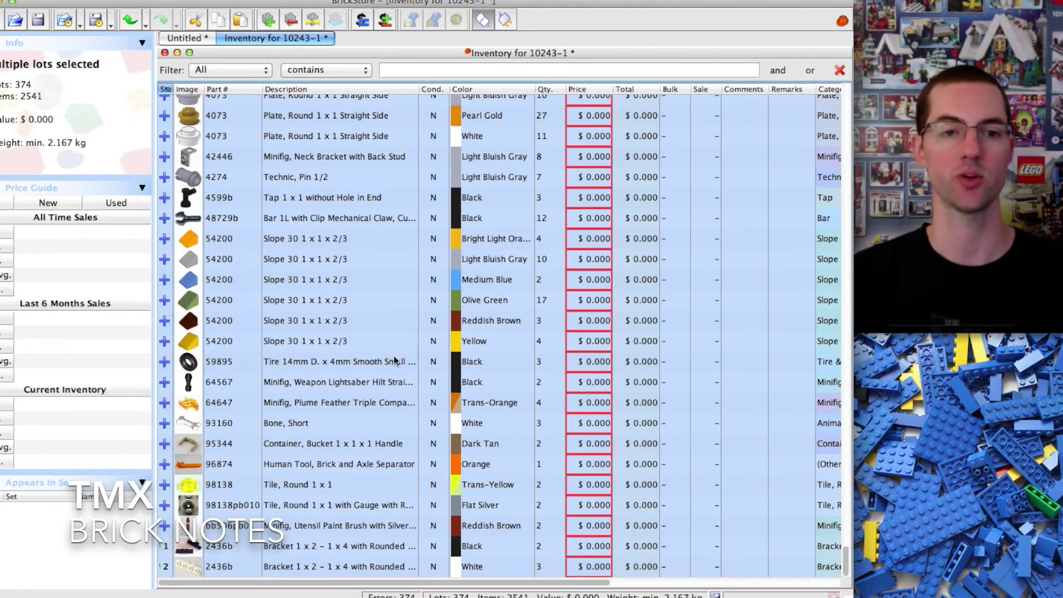
Check price guides for the Cherries, 3024 plate and Dark Blue 3070b lots, then select all 374
scroll(341, 316, up, 10)
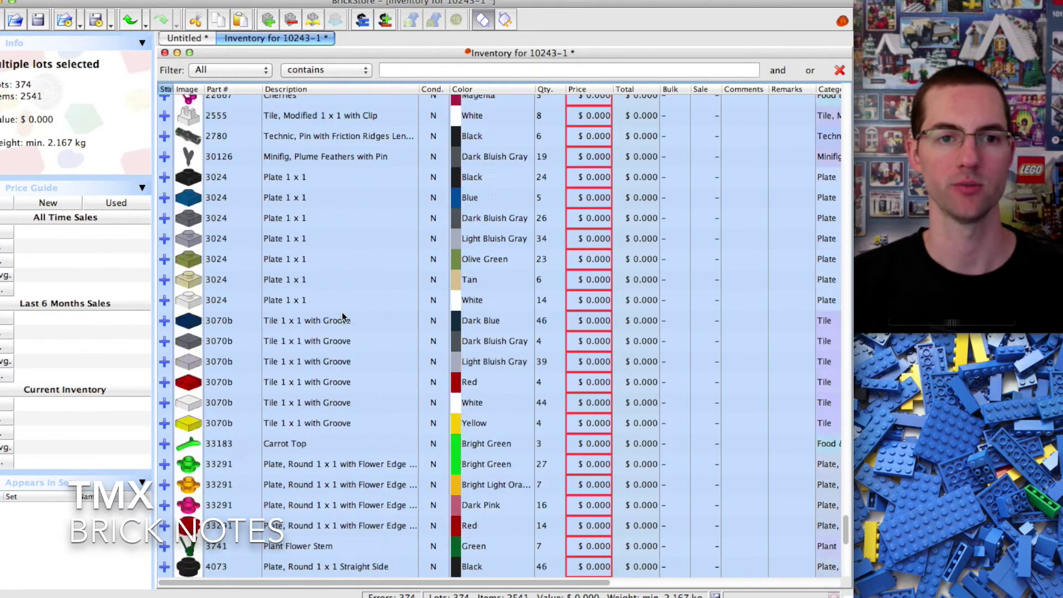
click(333, 300)
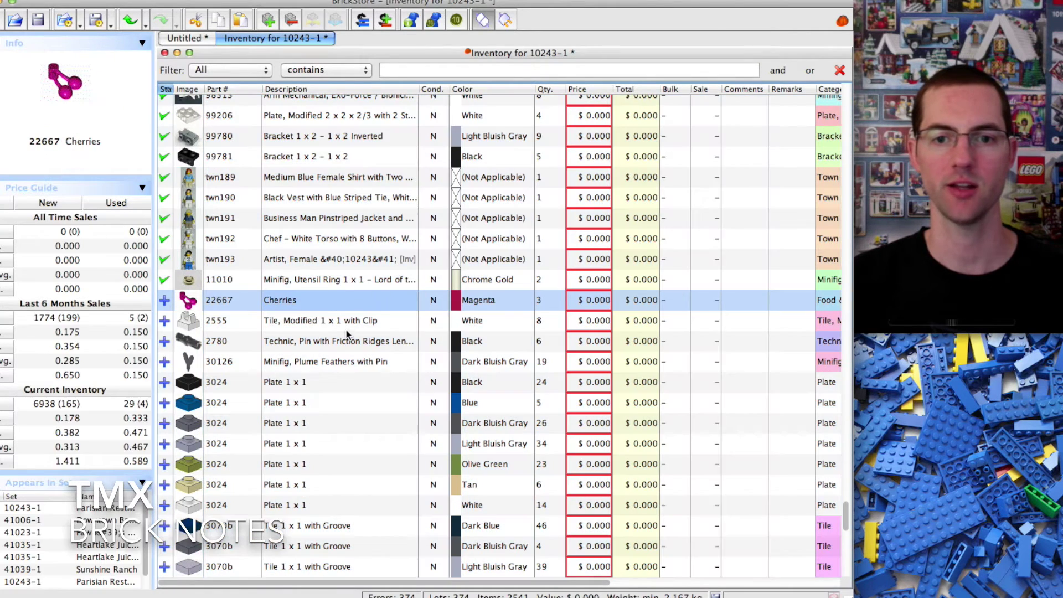
click(324, 483)
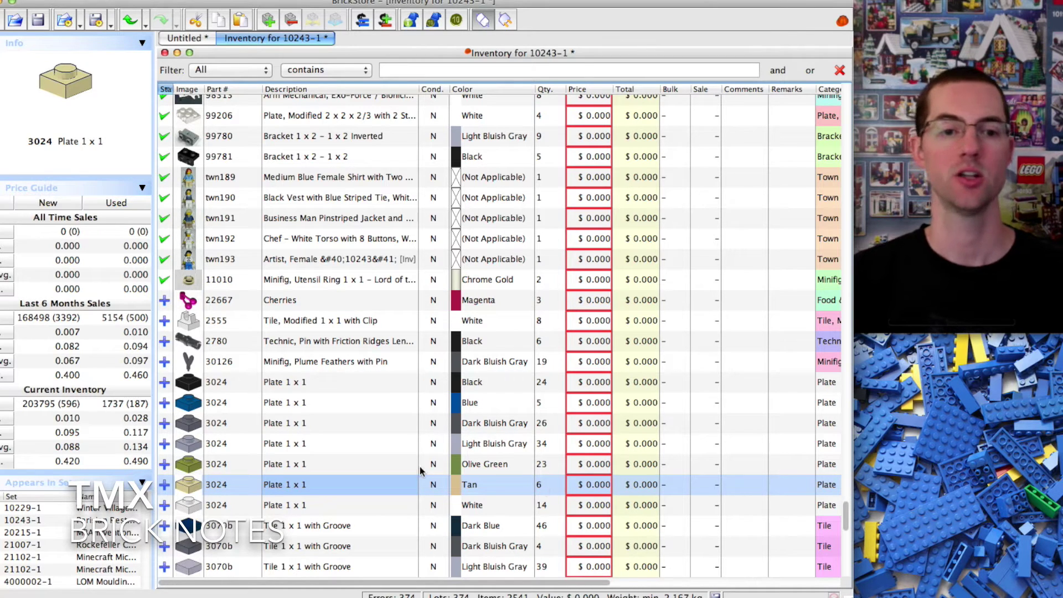
scroll(399, 449, down, 5)
scroll(399, 449, up, 2)
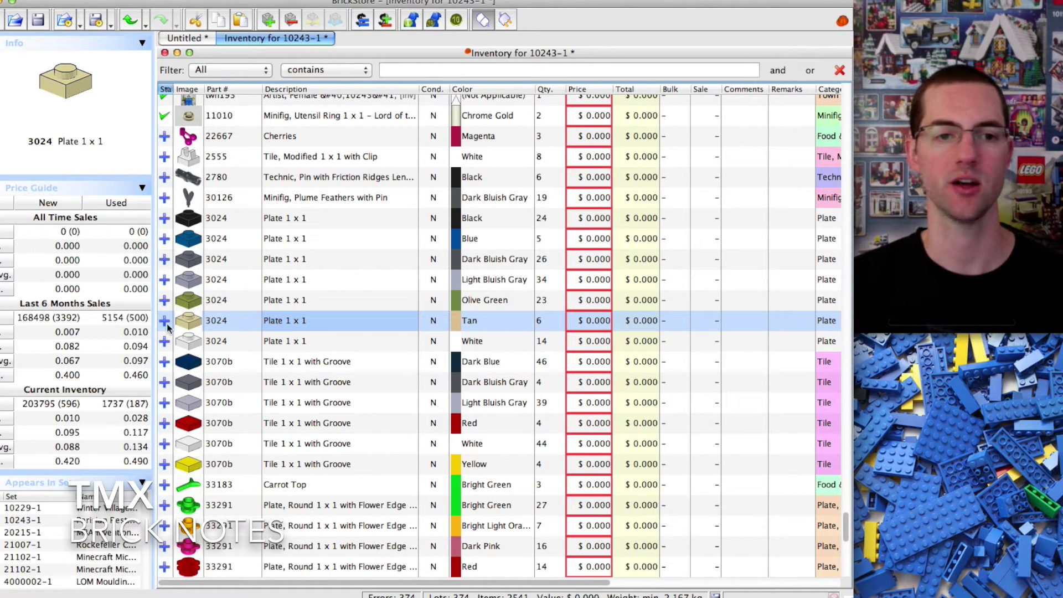
click(301, 341)
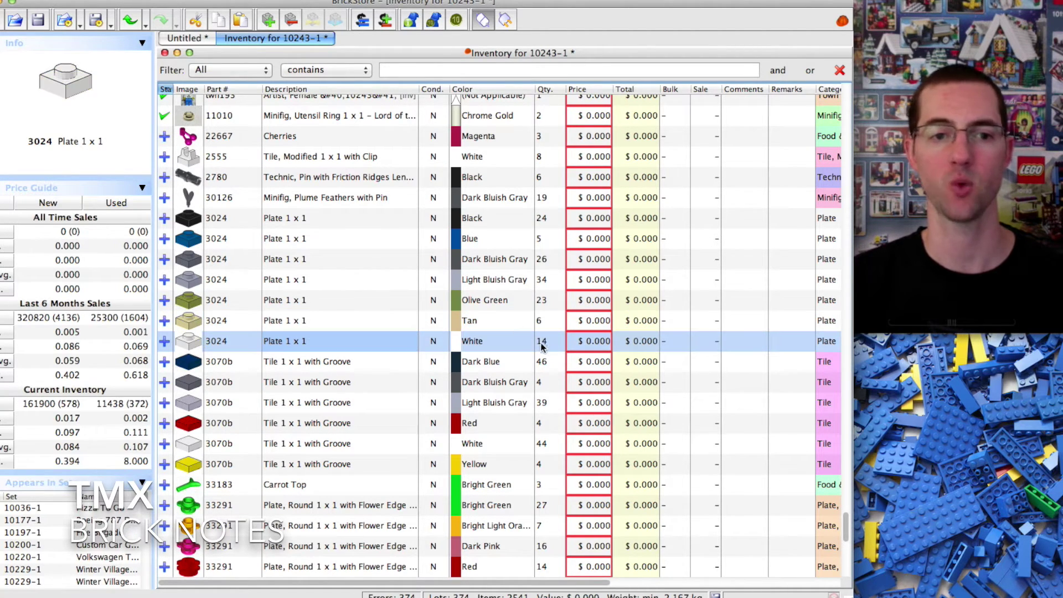
click(364, 364)
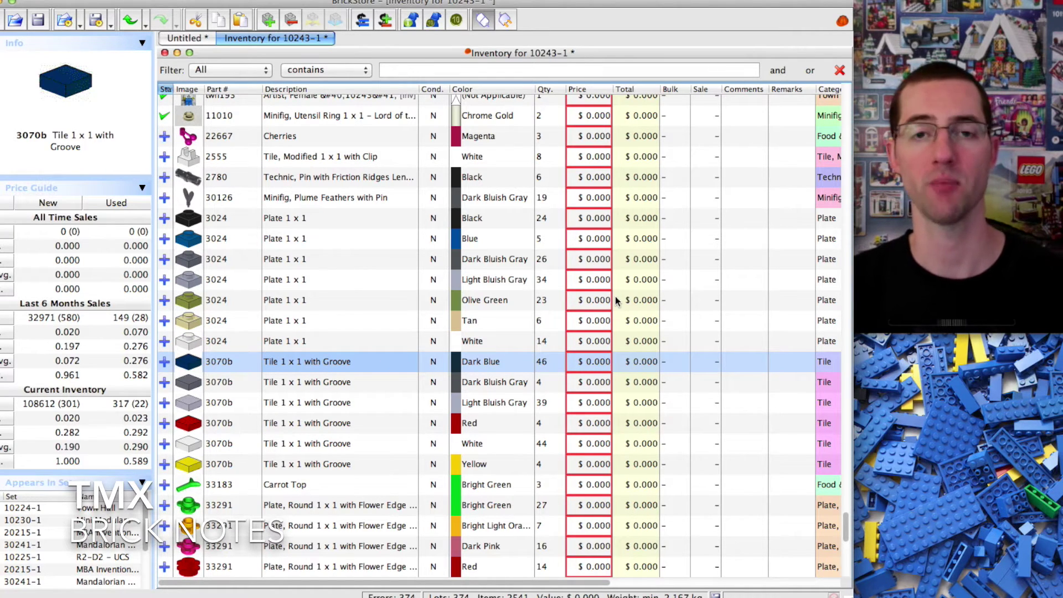
click(373, 278)
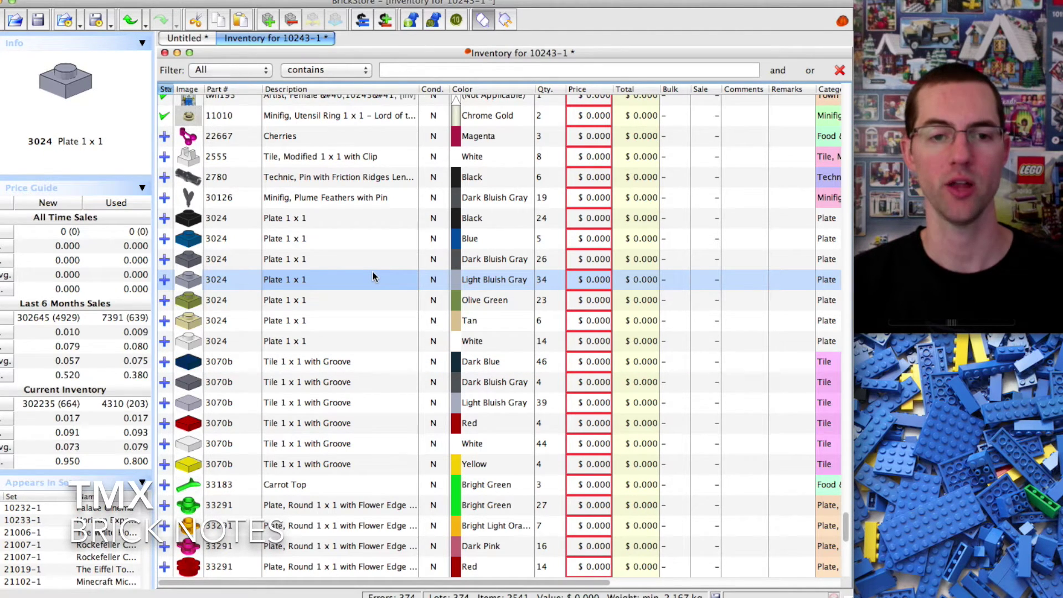
key(super+a)
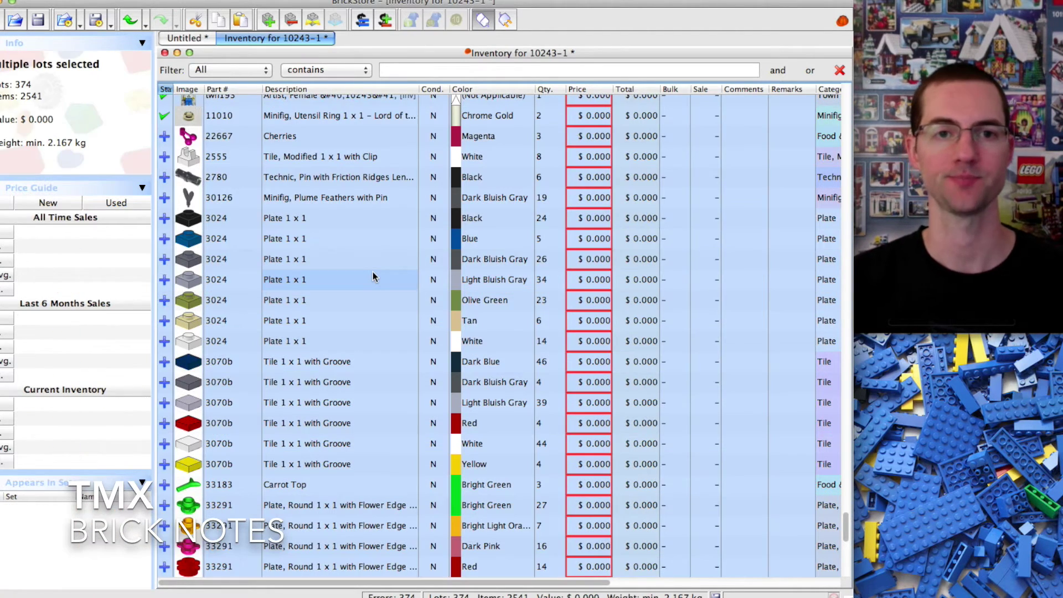
Price all lots at the Last 6 Months Sales average, forcing fresh price-guide downloads
click(360, 21)
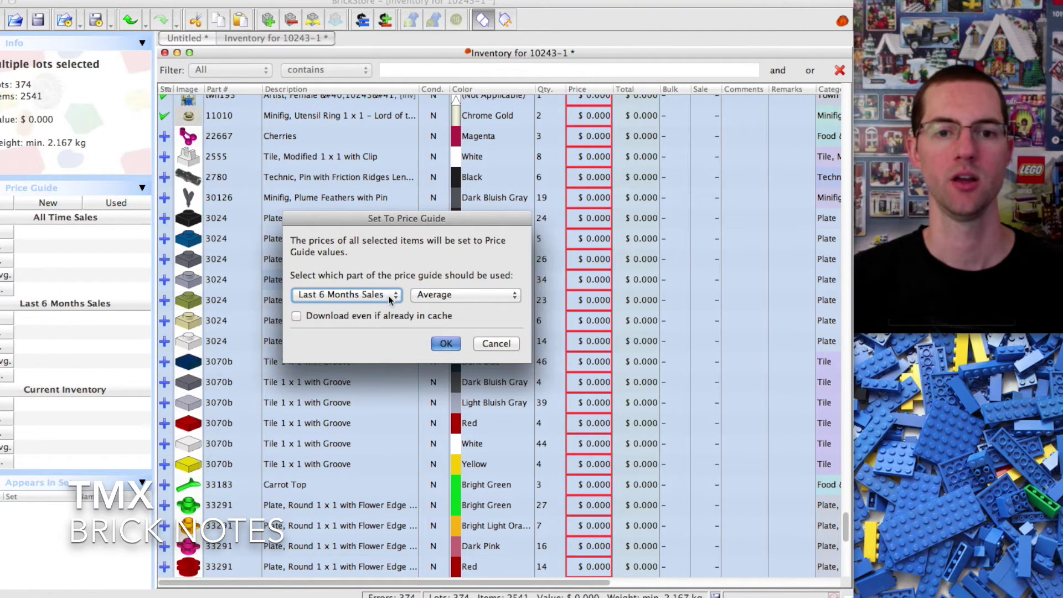
click(510, 297)
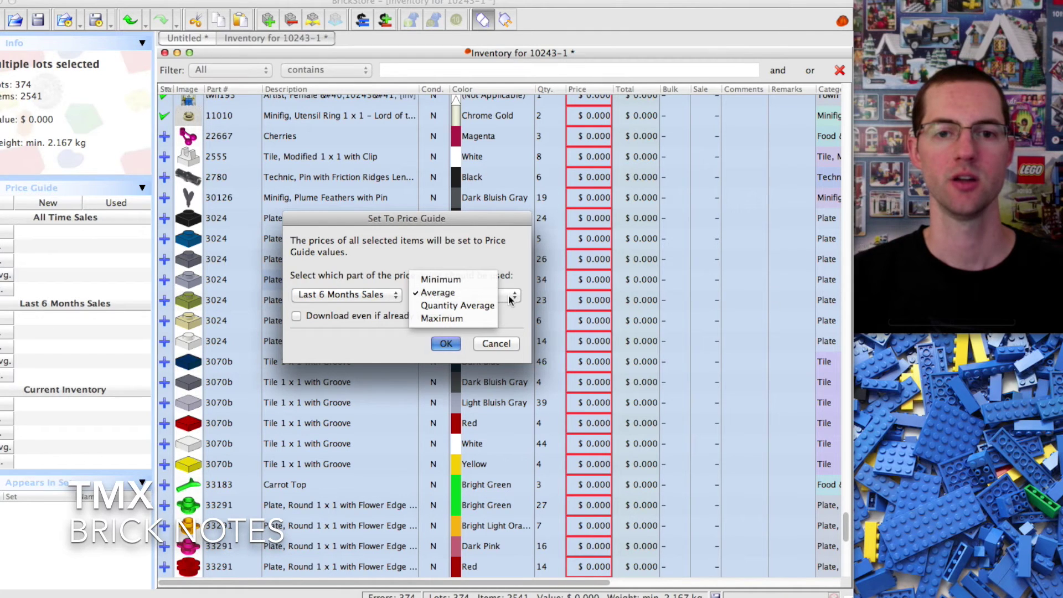
click(488, 295)
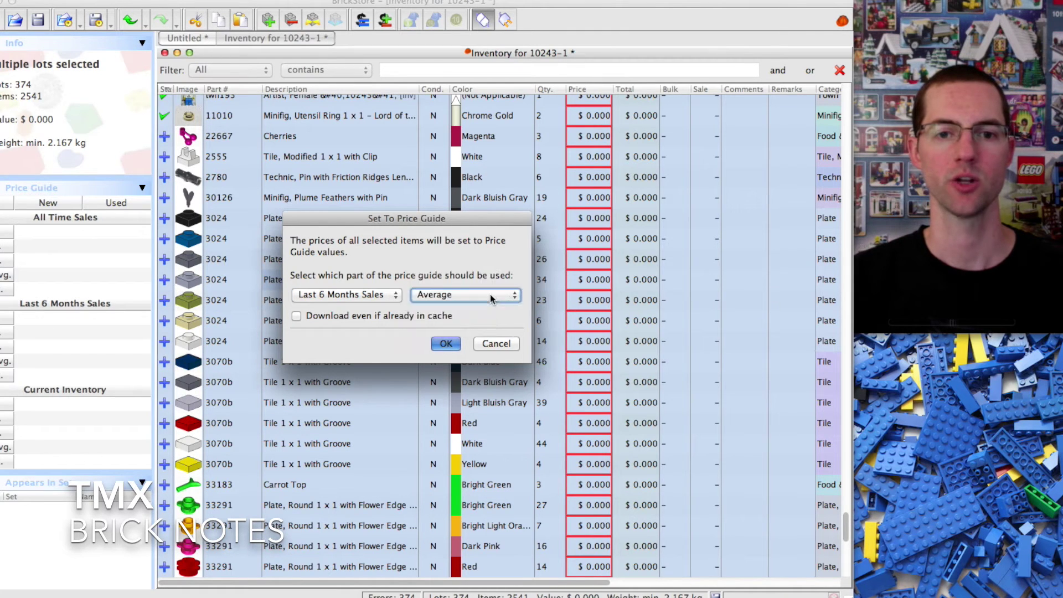
click(300, 315)
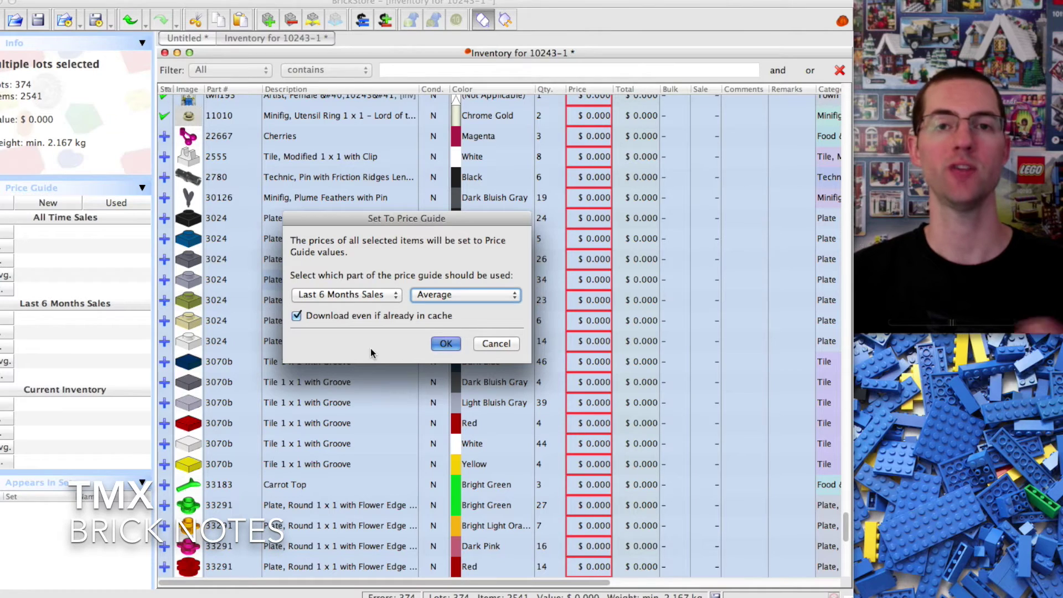
click(447, 345)
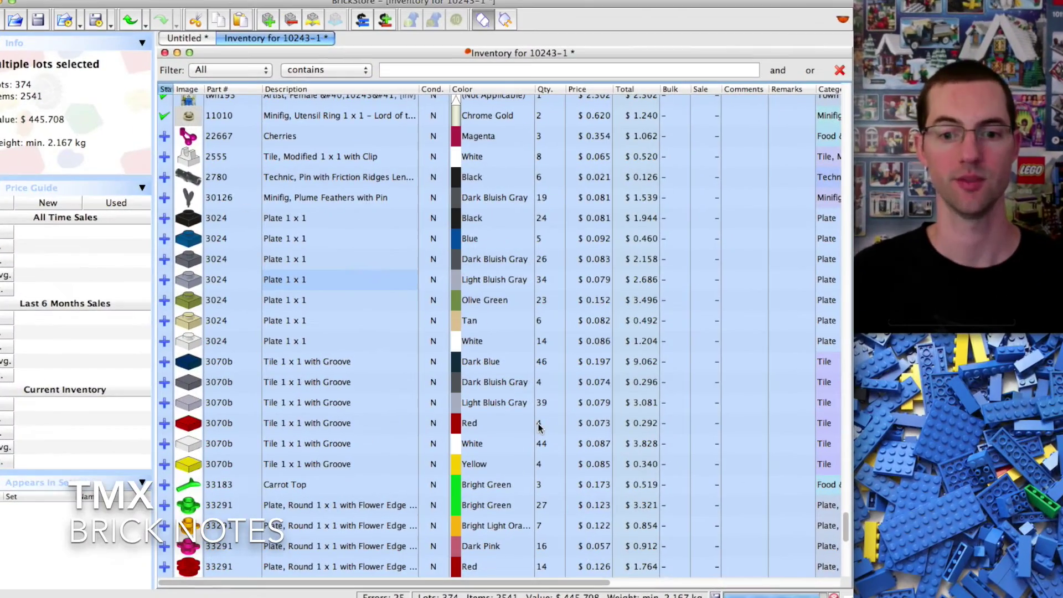
scroll(538, 426, down, 10)
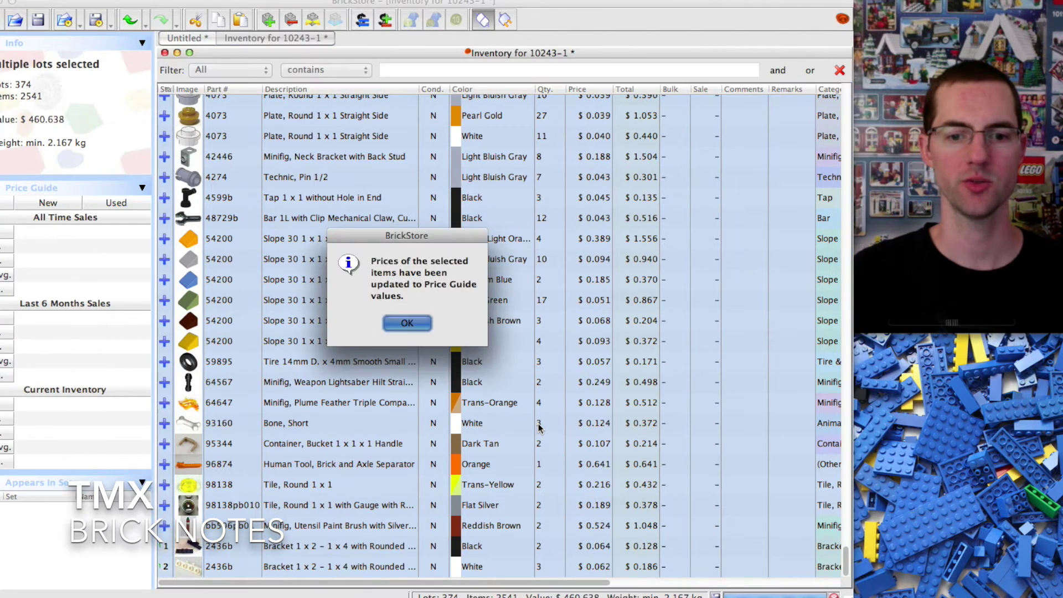
Copy the whole 374-lot inventory to the clipboard as BrickLink Mass-Upload XML
click(409, 323)
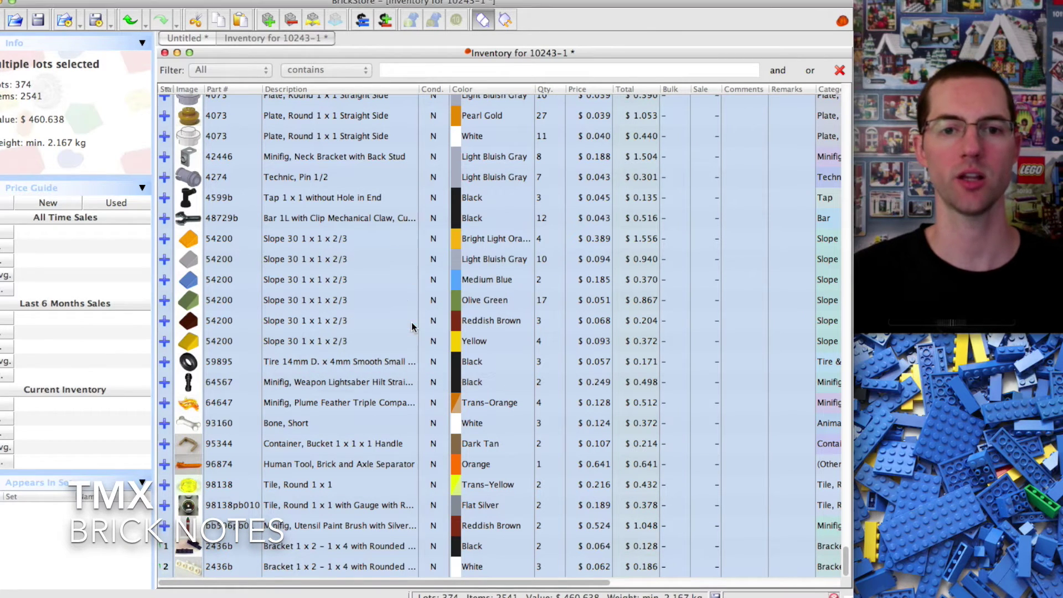
click(341, 388)
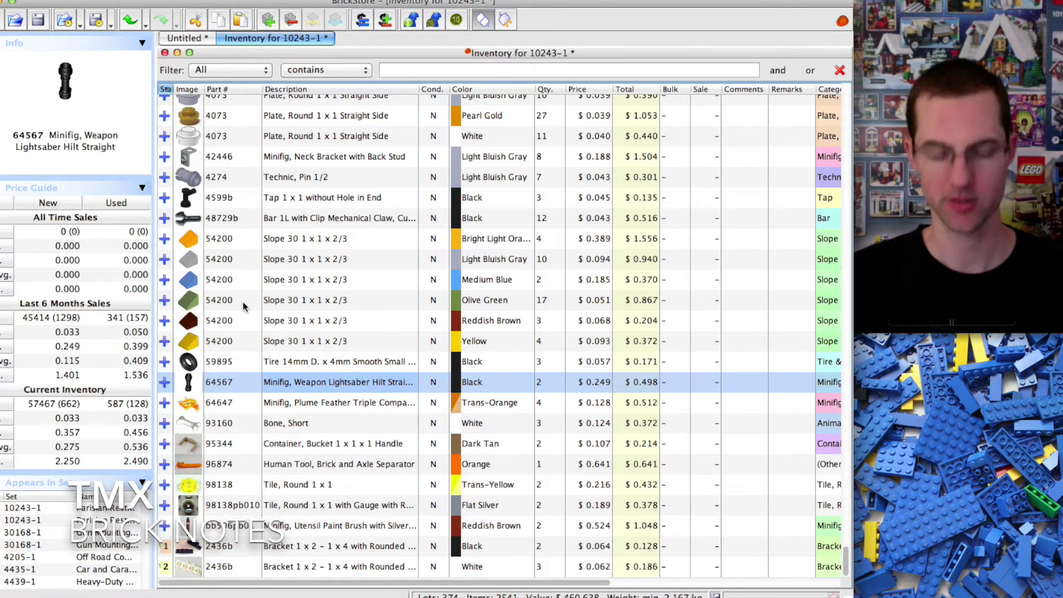
key(super+a)
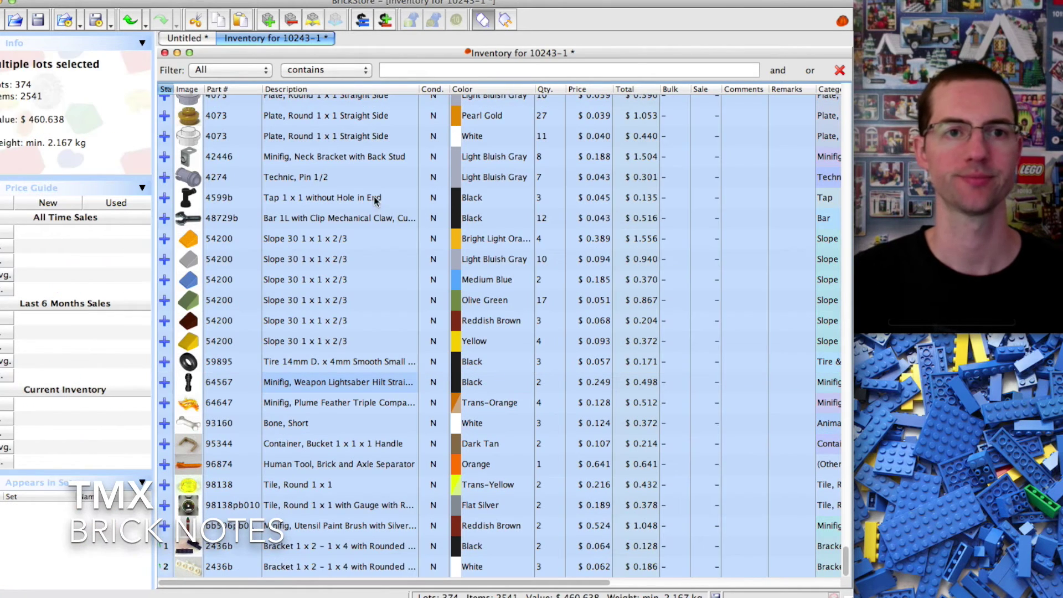
click(111, 24)
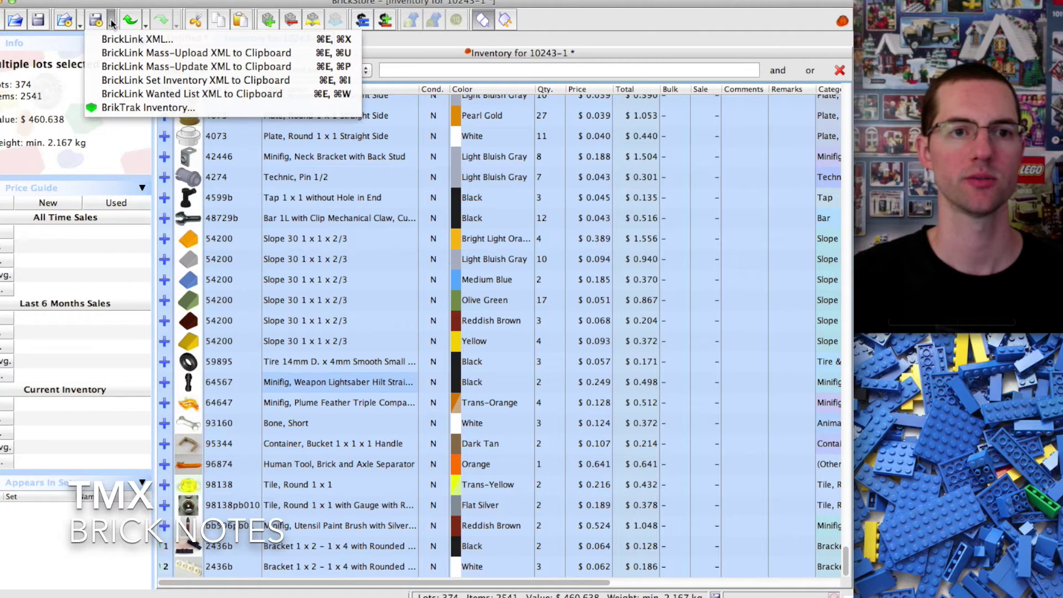
click(201, 54)
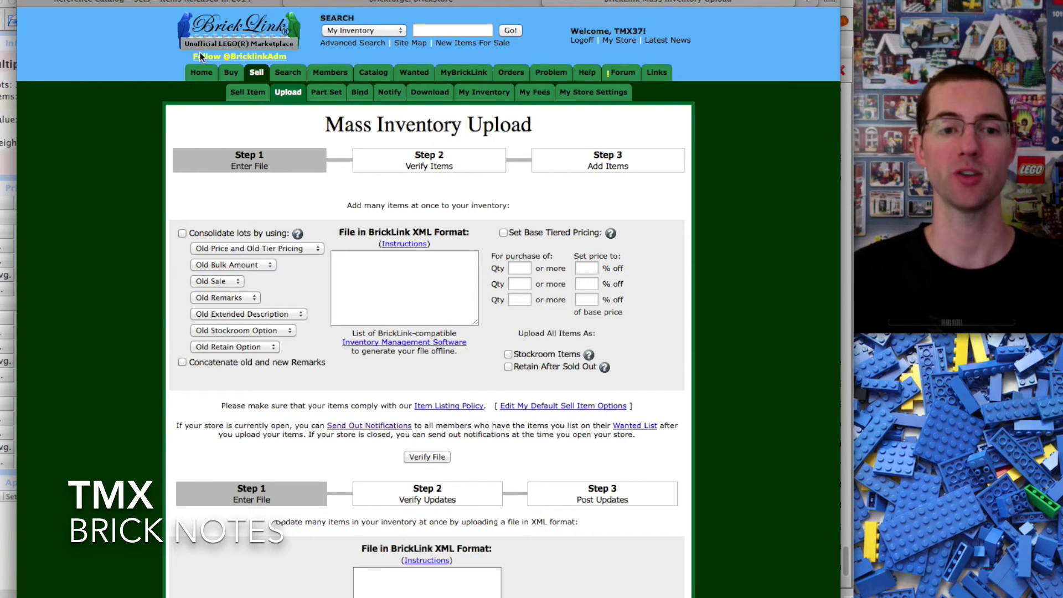
Paste the inventory XML, consolidating lots with New Price and New Tier Pricing and concatenating remarks
click(386, 268)
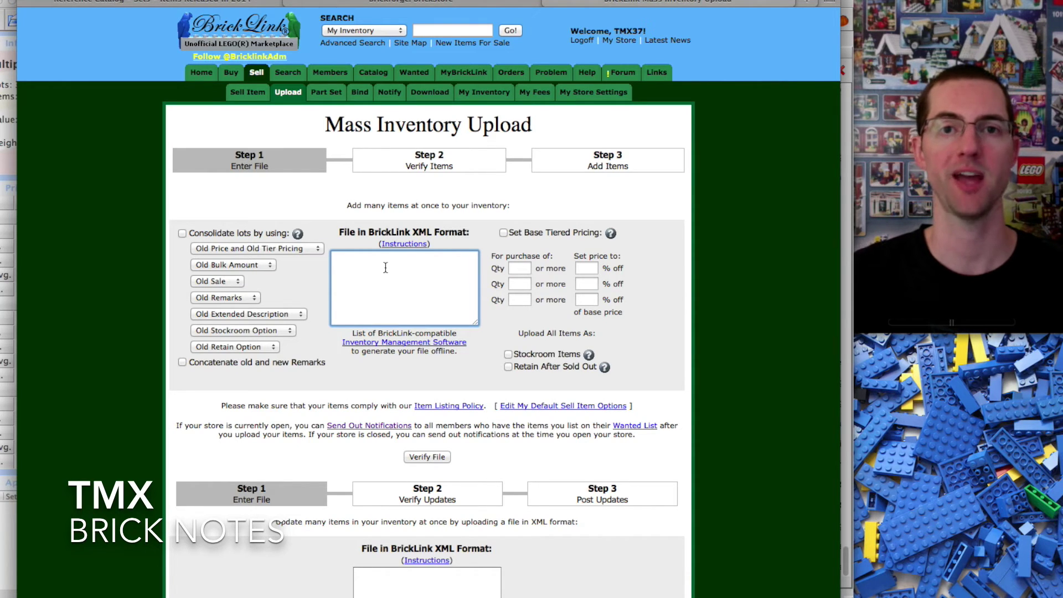
key(super+v)
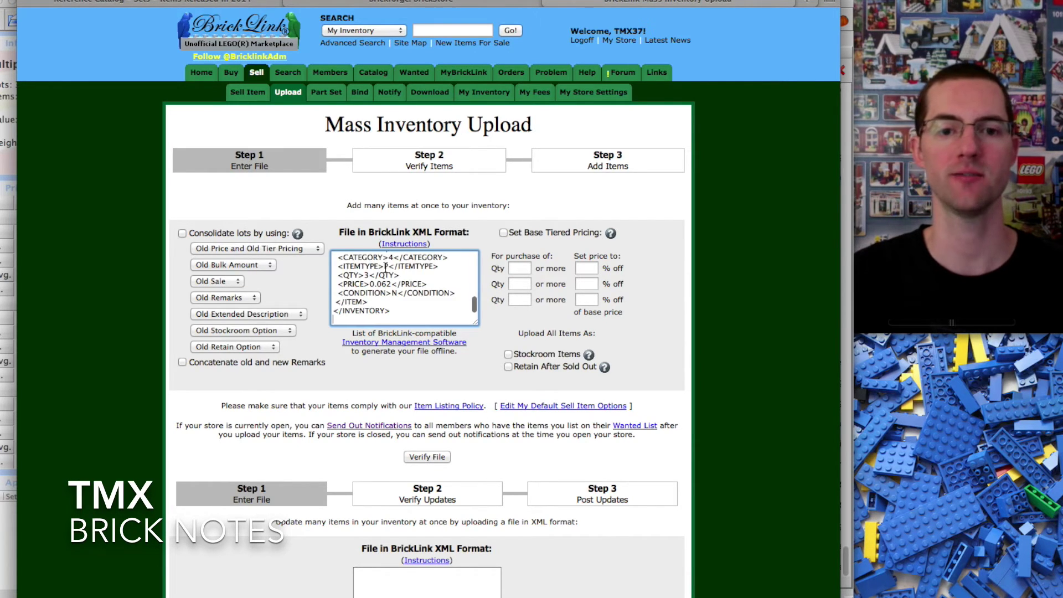
click(182, 233)
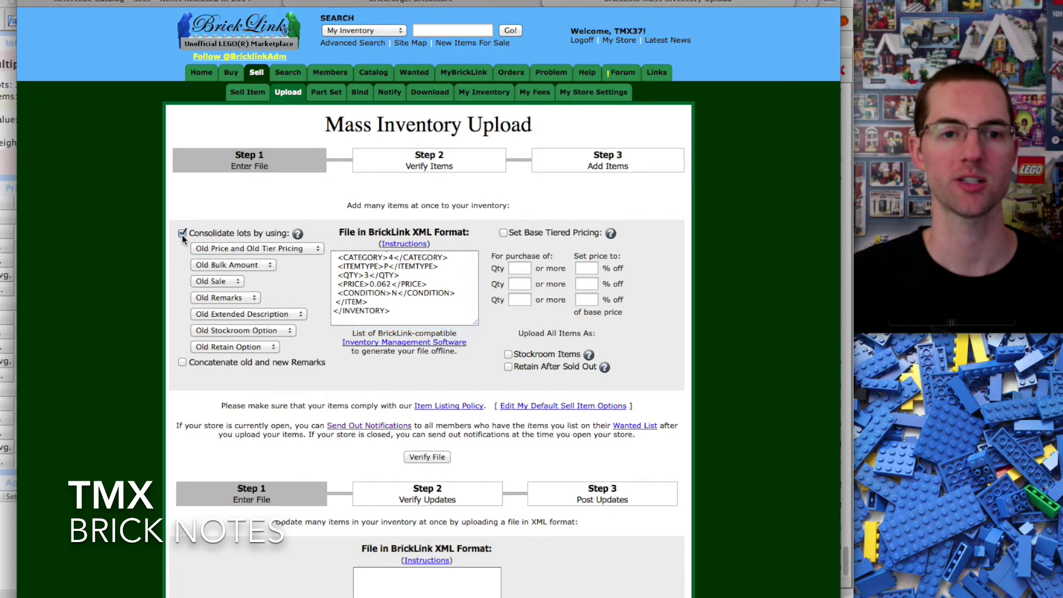
click(215, 254)
click(215, 258)
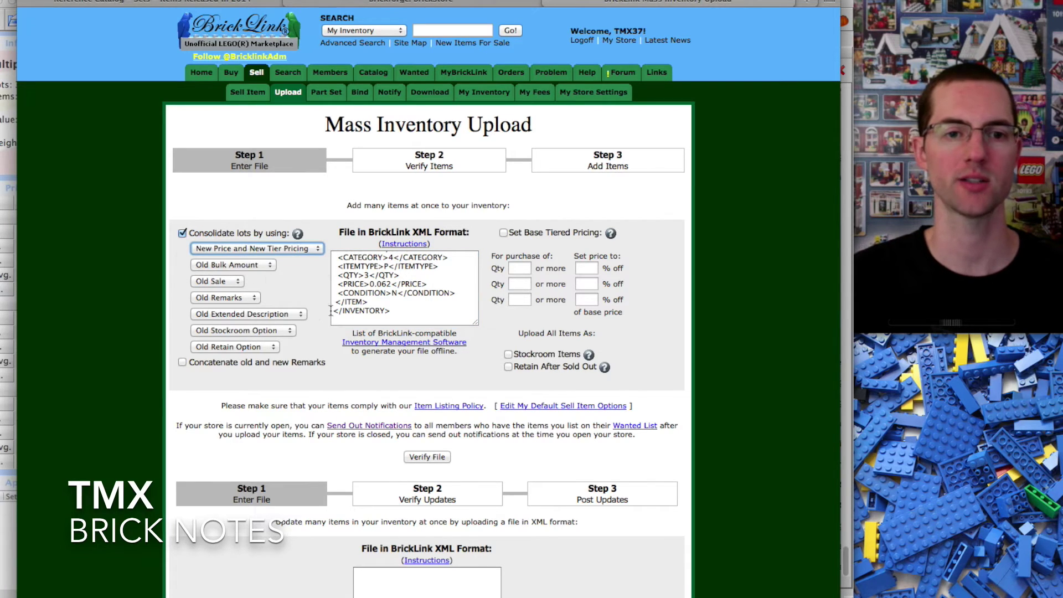
click(183, 363)
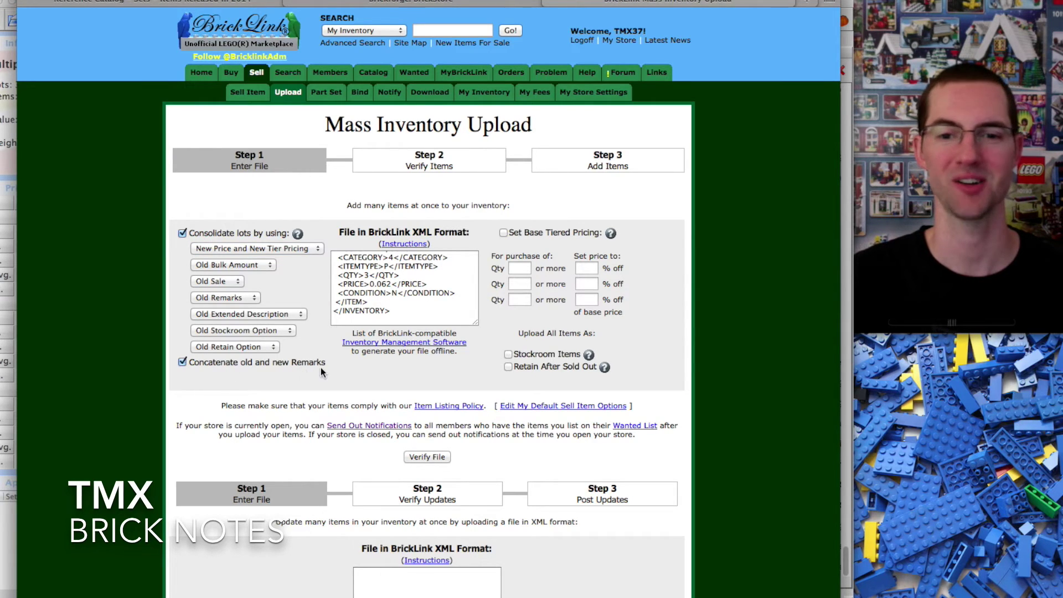
Verify the pasted file and check its summary: 2,541 items in 374 lots, US $460.64
click(427, 456)
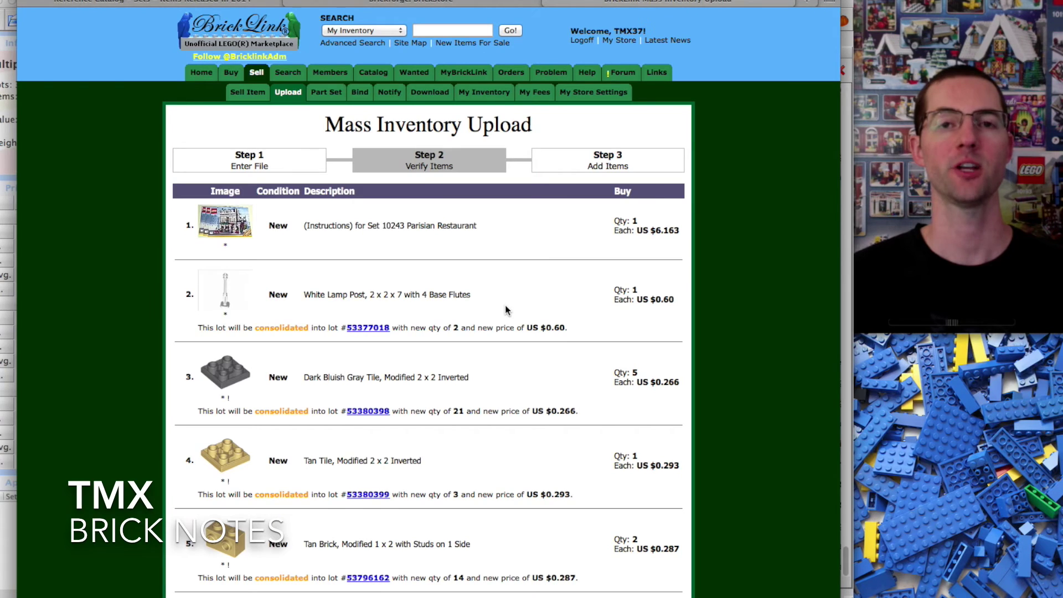
drag(253, 327, 312, 325)
click(332, 309)
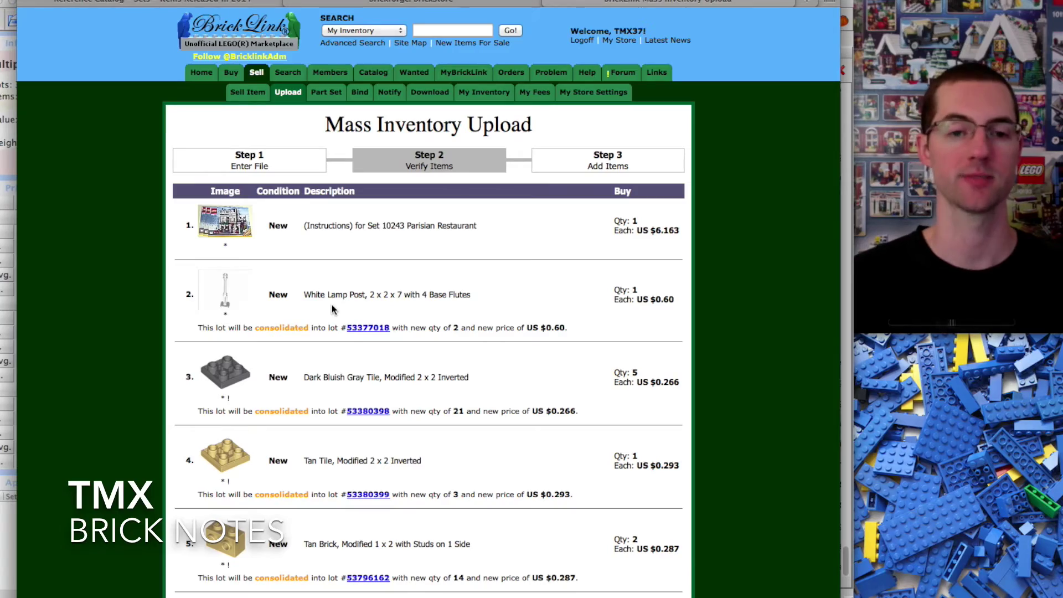
scroll(332, 309, down, 20)
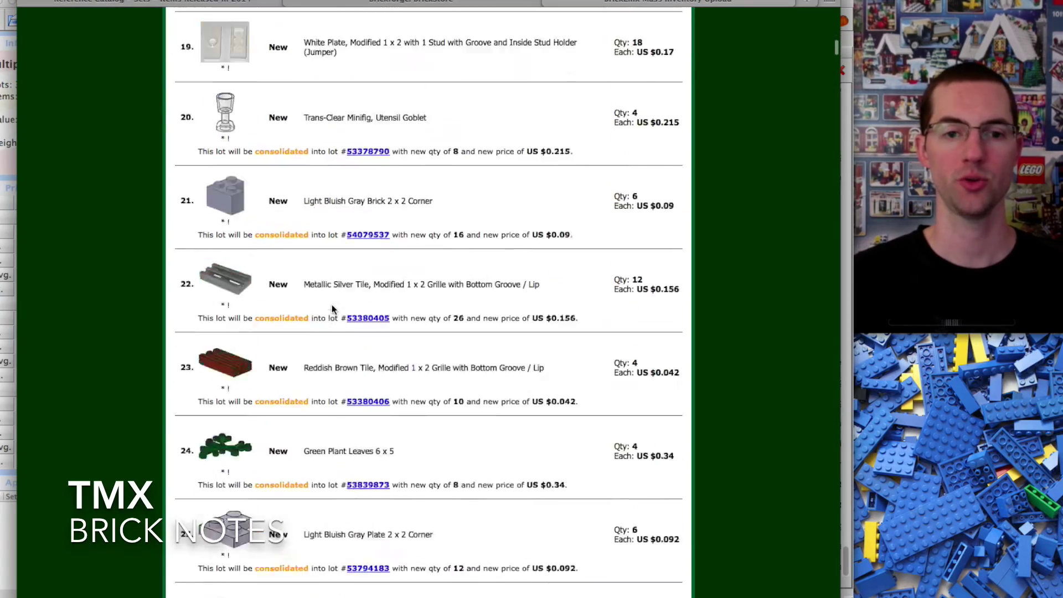
drag(835, 61, 812, 583)
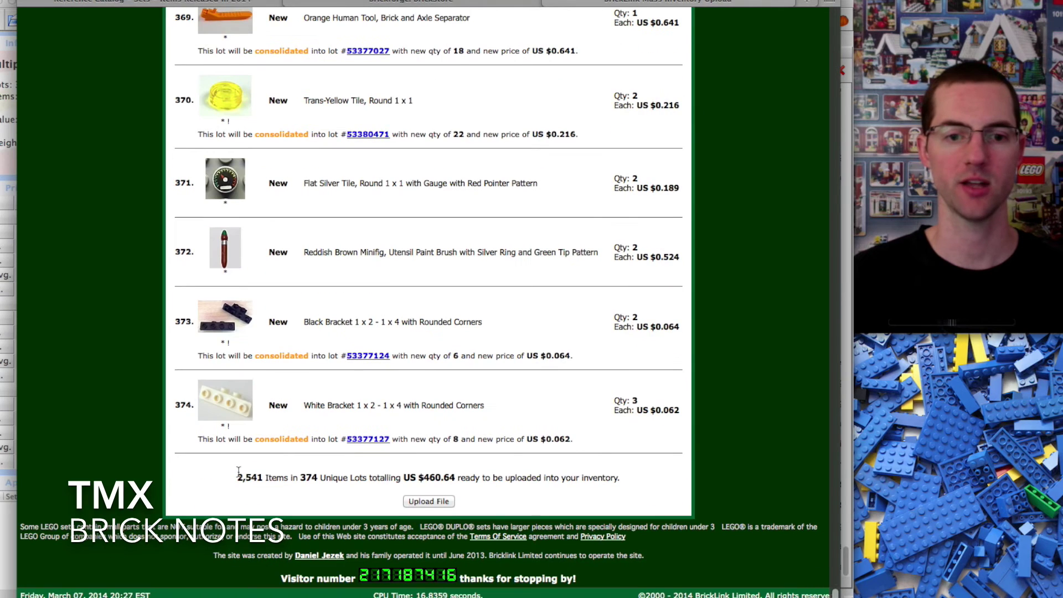
drag(233, 480, 479, 478)
click(483, 477)
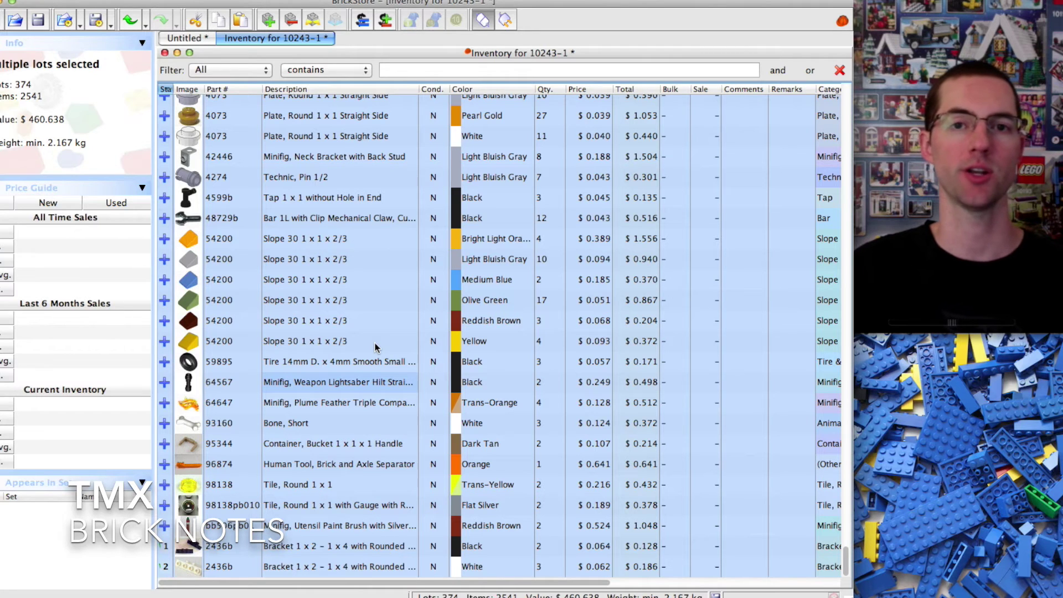
Select every lot in the 10243-1 inventory, starting from the Medium Blue 54200 row
click(365, 285)
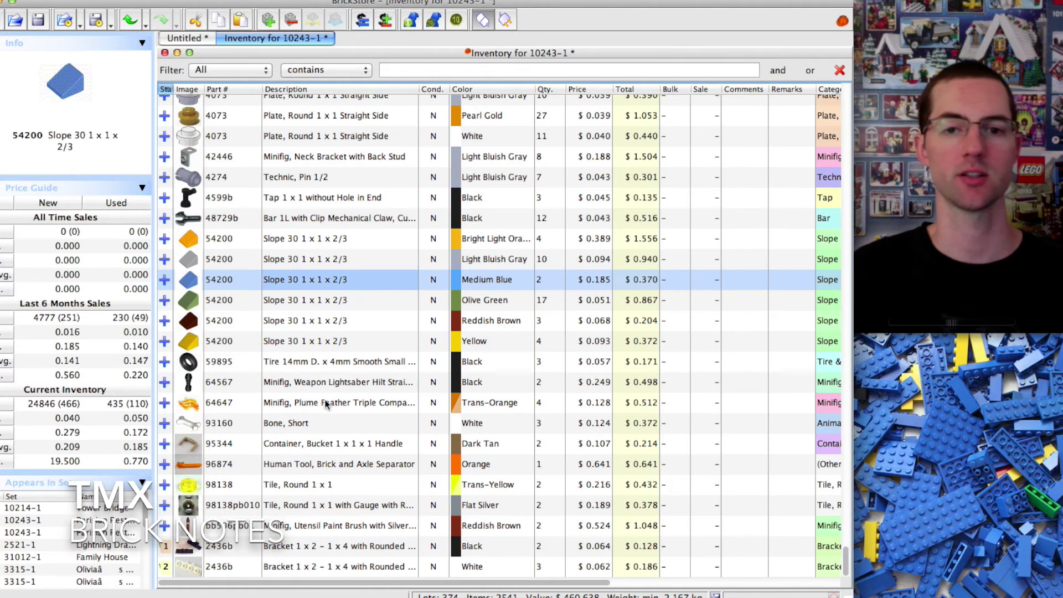
click(336, 239)
key(super+a)
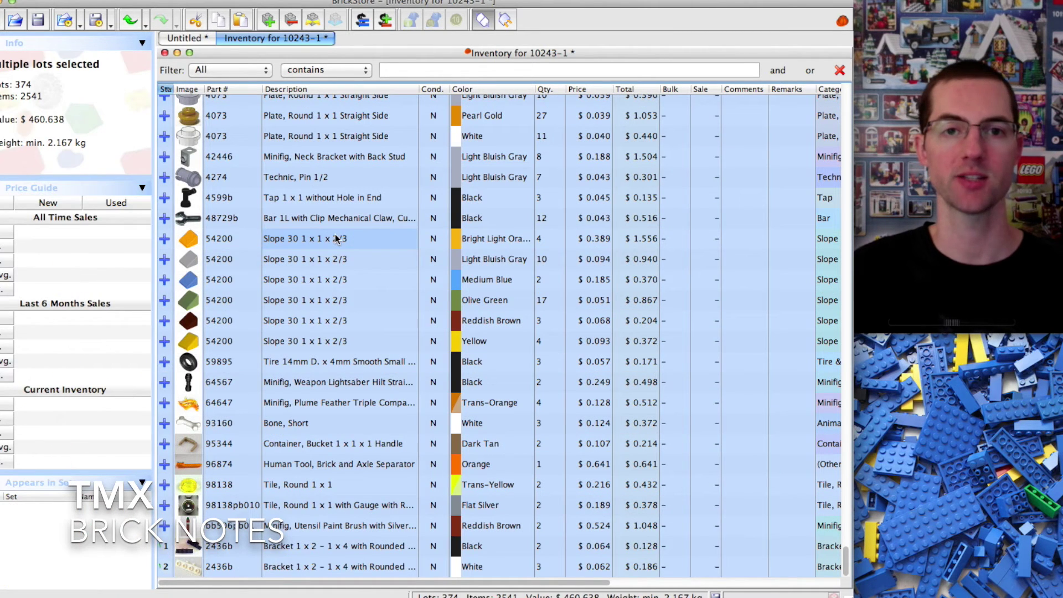
Increase all lot and tier prices by 0.01 $, bringing the total to $486.048
click(361, 21)
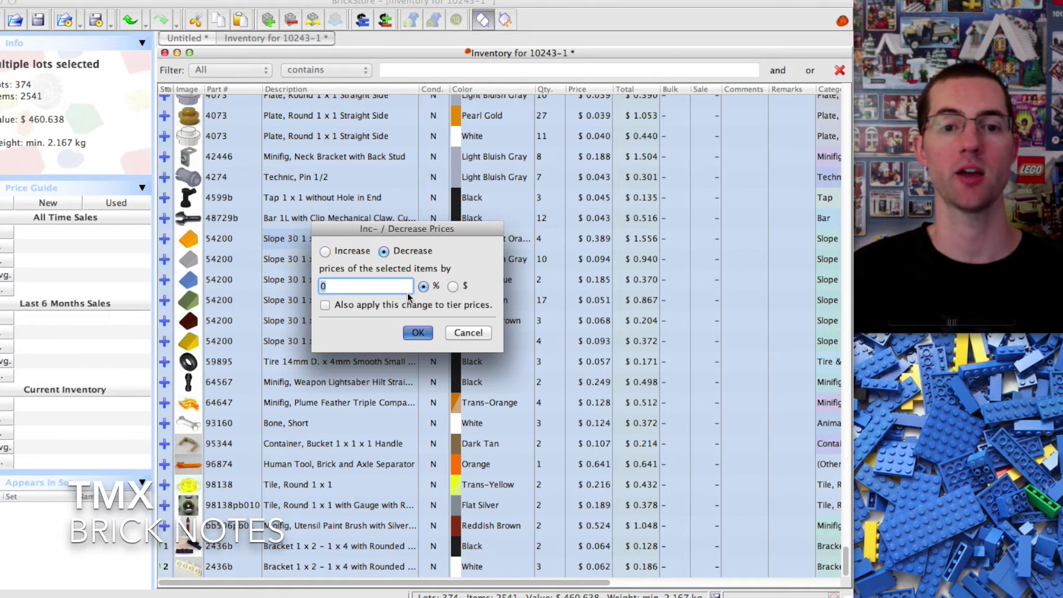
click(453, 286)
click(358, 288)
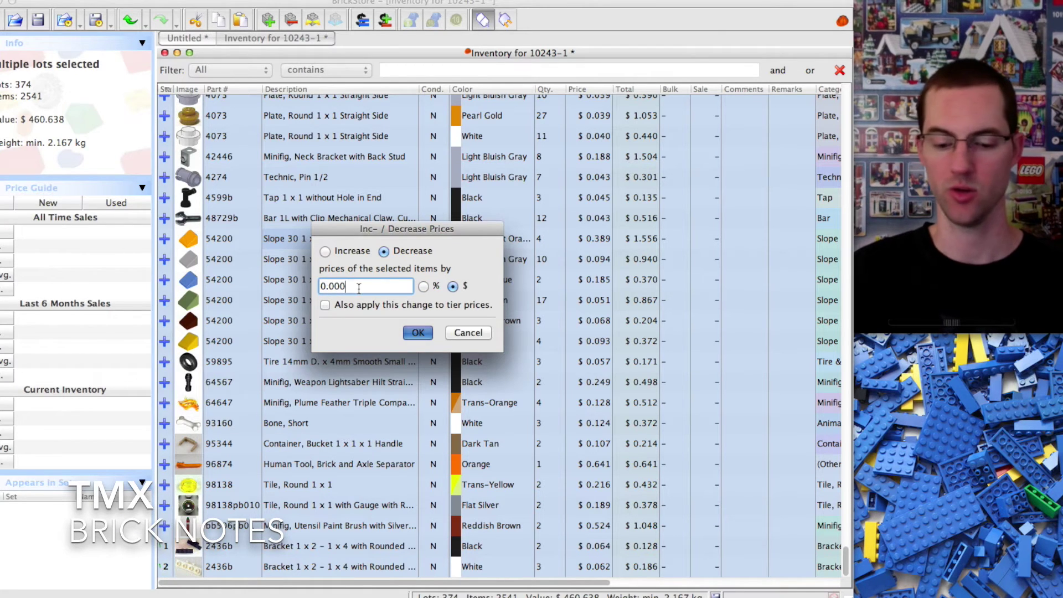
click(325, 252)
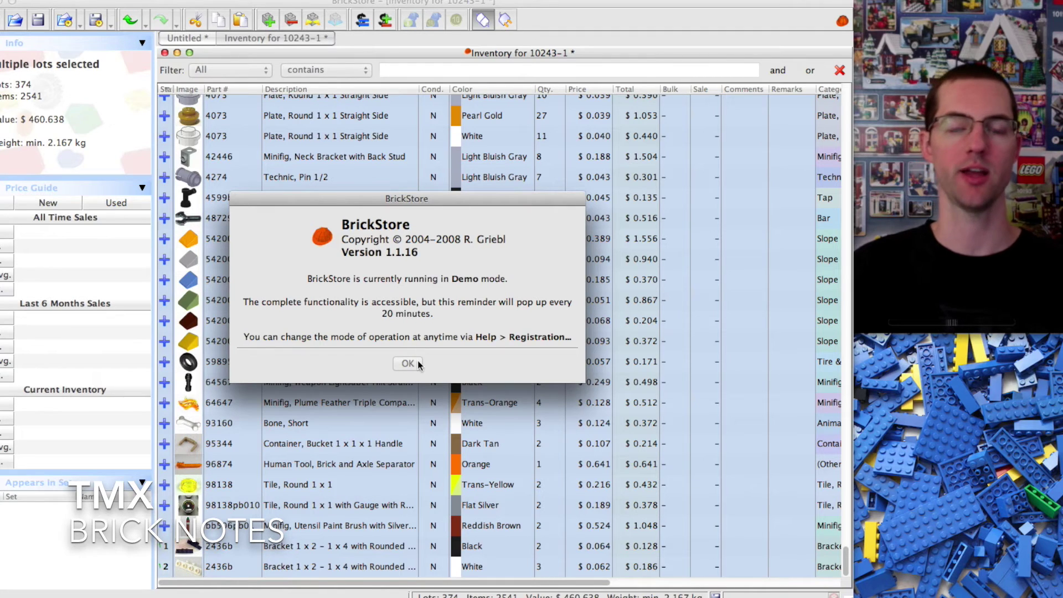
click(417, 362)
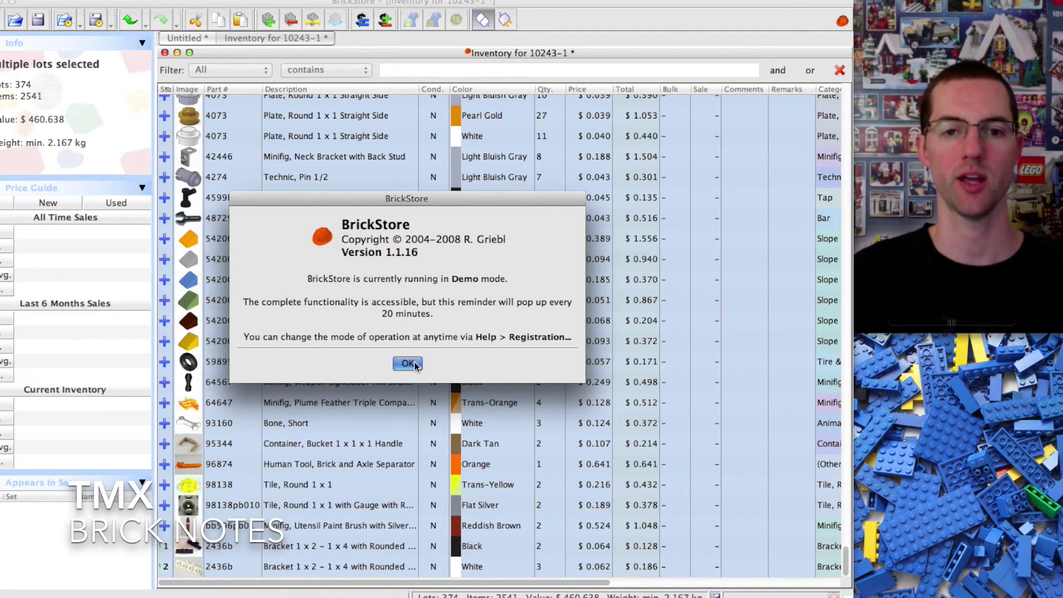
key(BackSpace)
key(BackSpace)
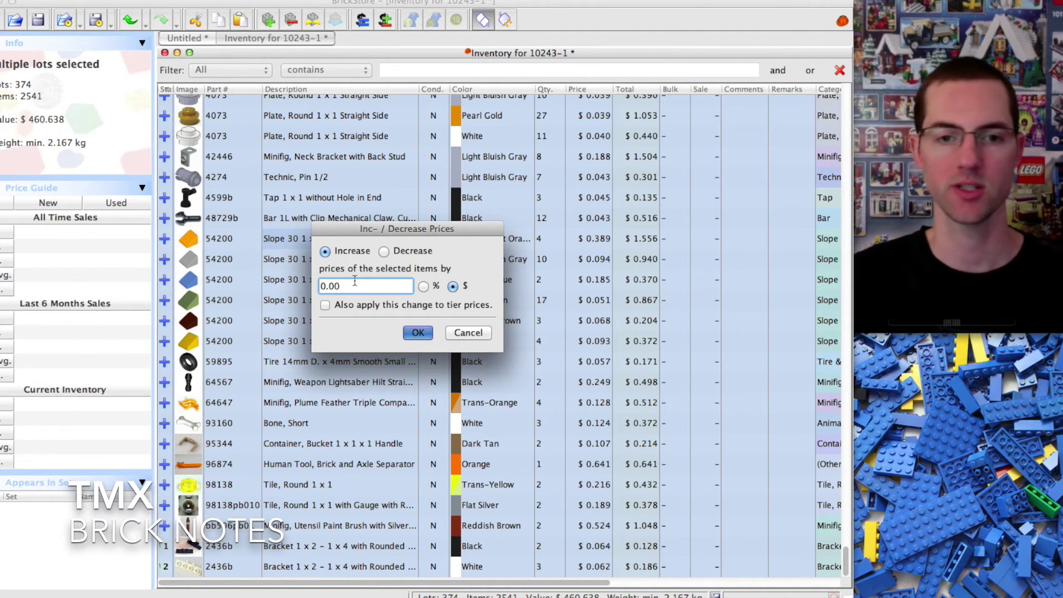
text(1)
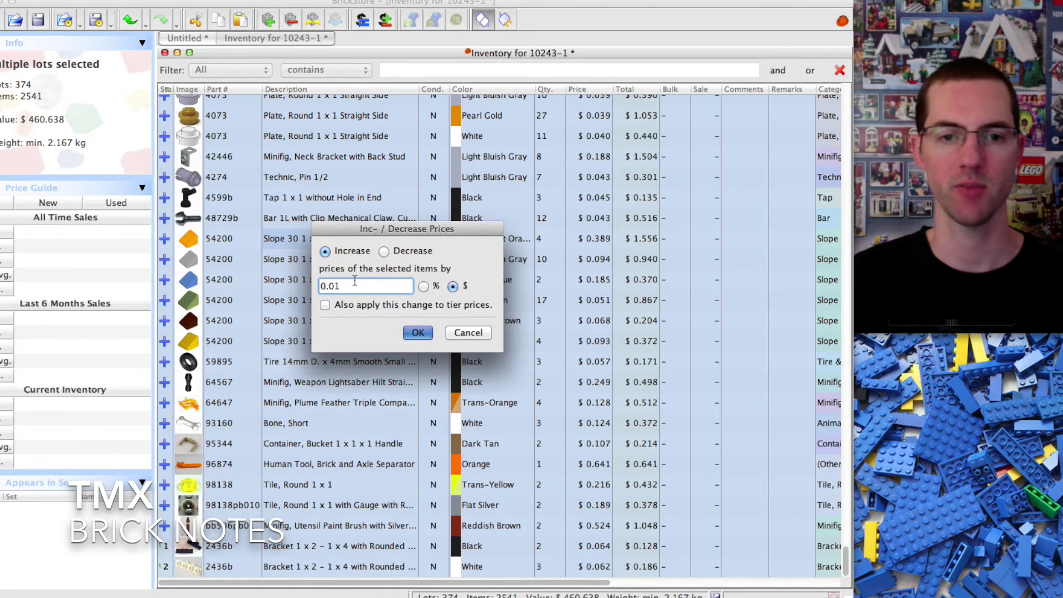
click(327, 307)
click(417, 335)
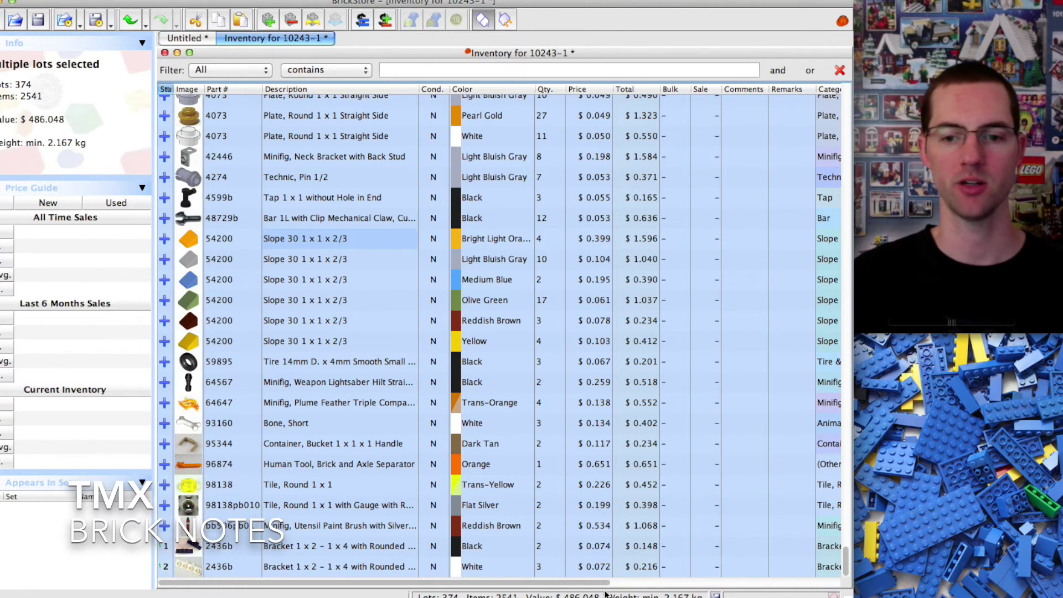
click(337, 444)
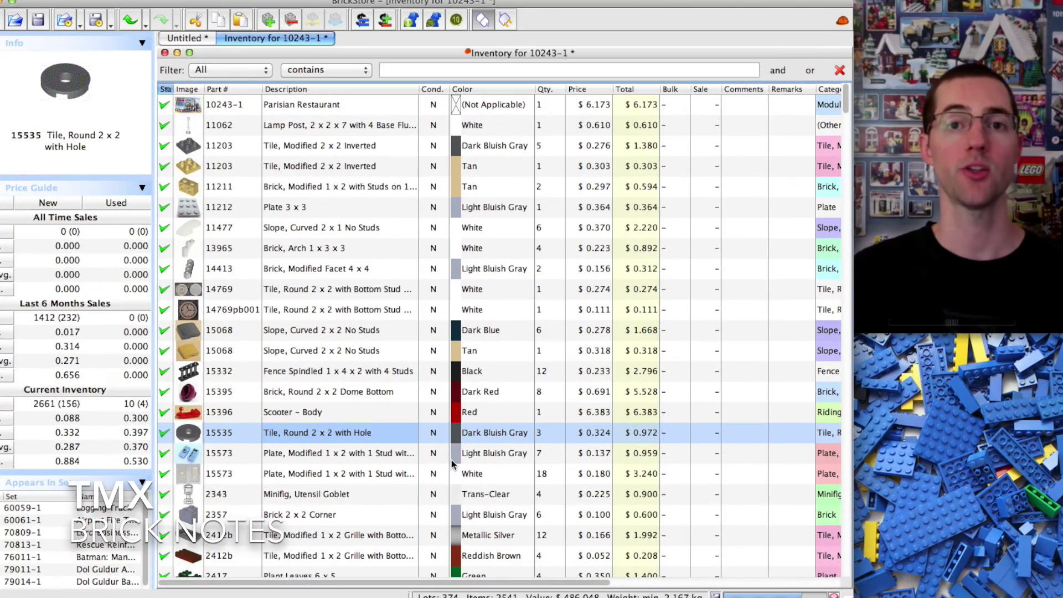
Compare price guides for the 15573 plate, Scooter – Body, dark red dome brick and lots above
click(450, 460)
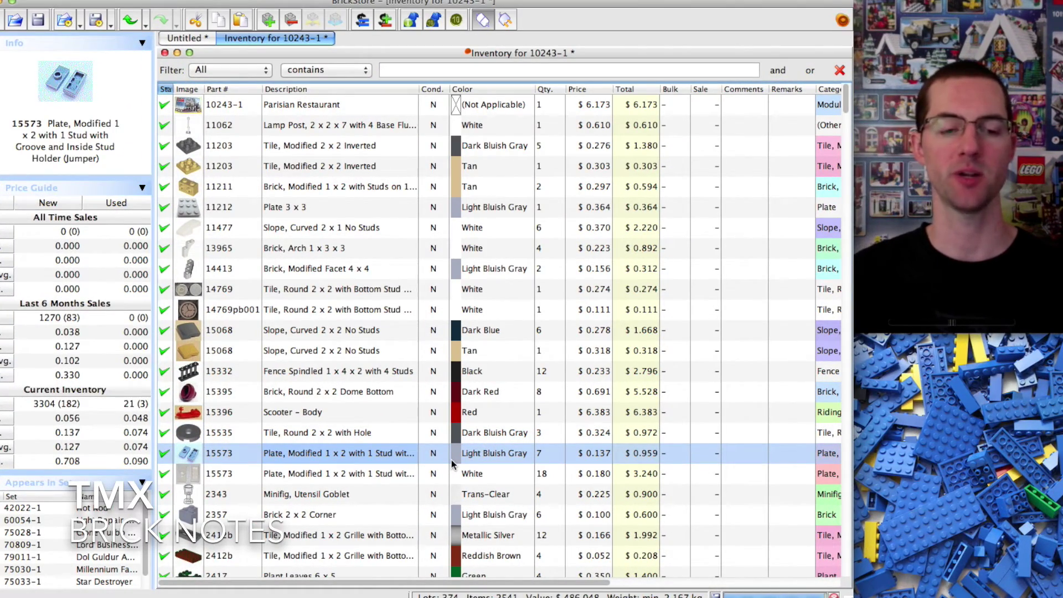
key(Up)
key(Up)
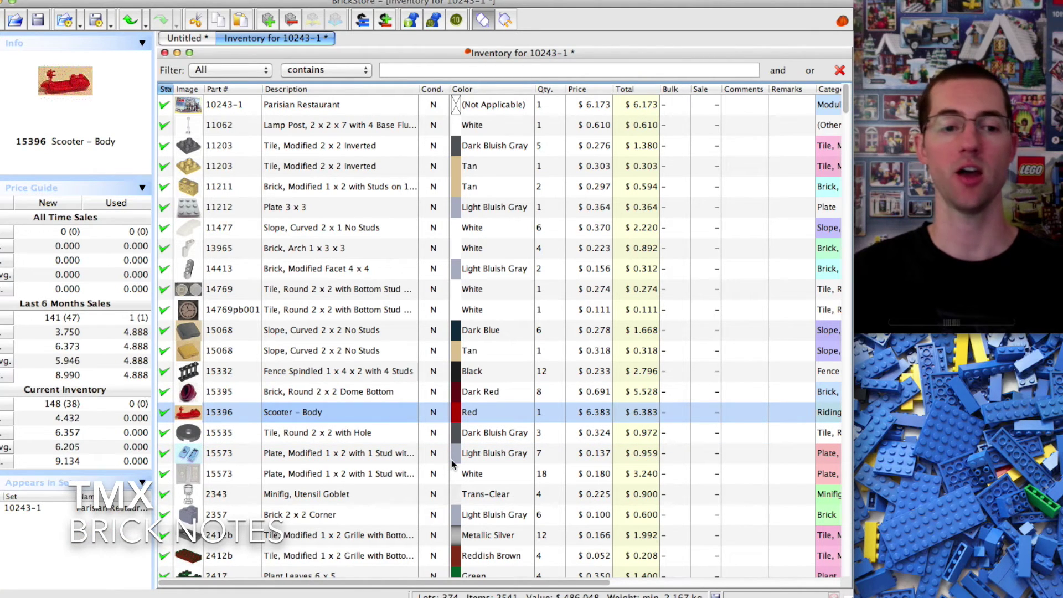
key(Up)
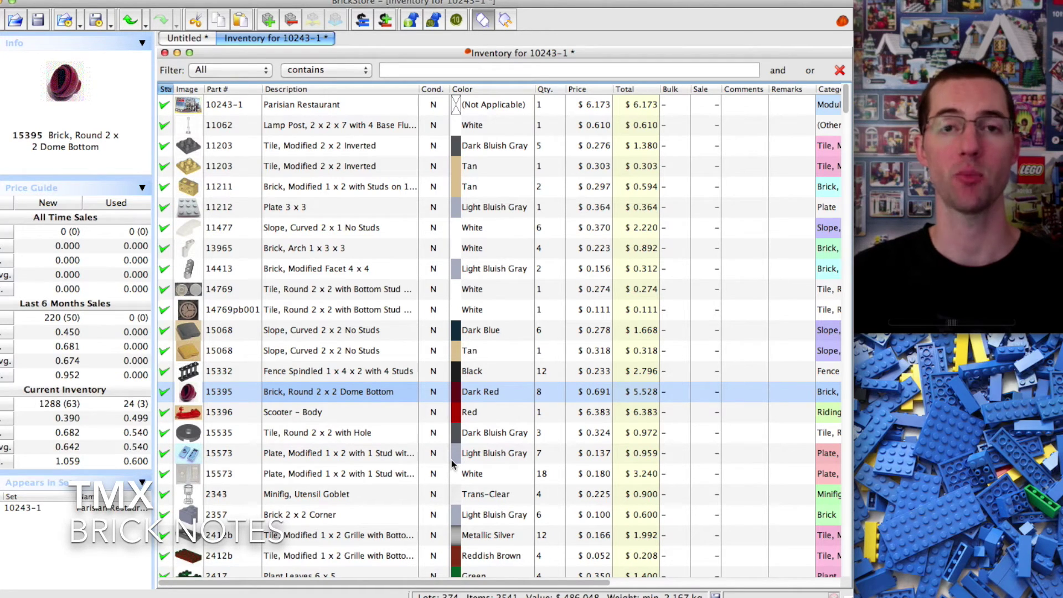
key(Up)
key(Up)
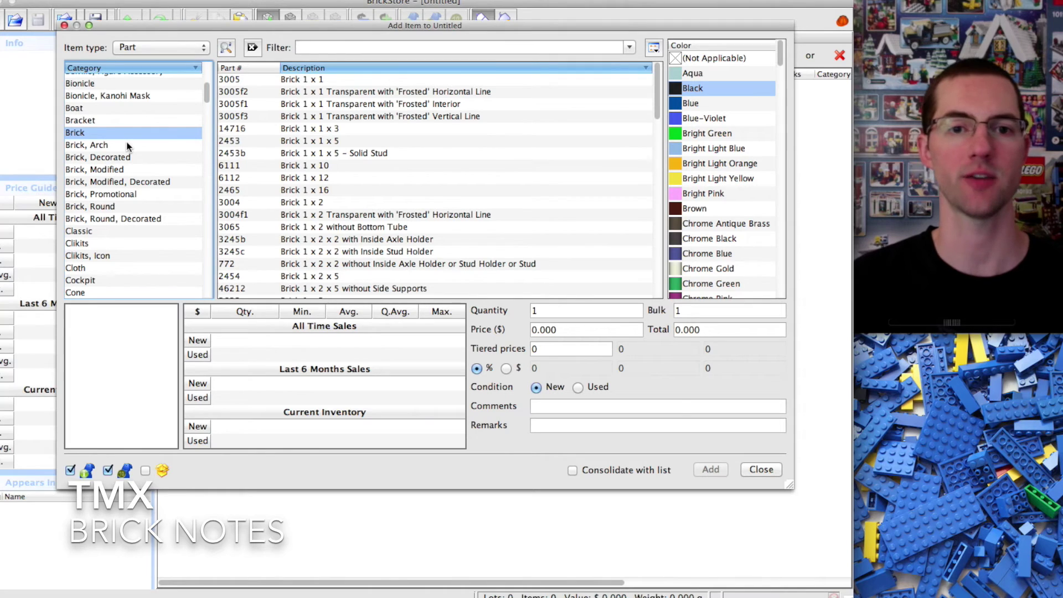
Browse the Brick, Modified parts, reviewing prices for 4070, 4070a, 3581 and 30136
click(127, 169)
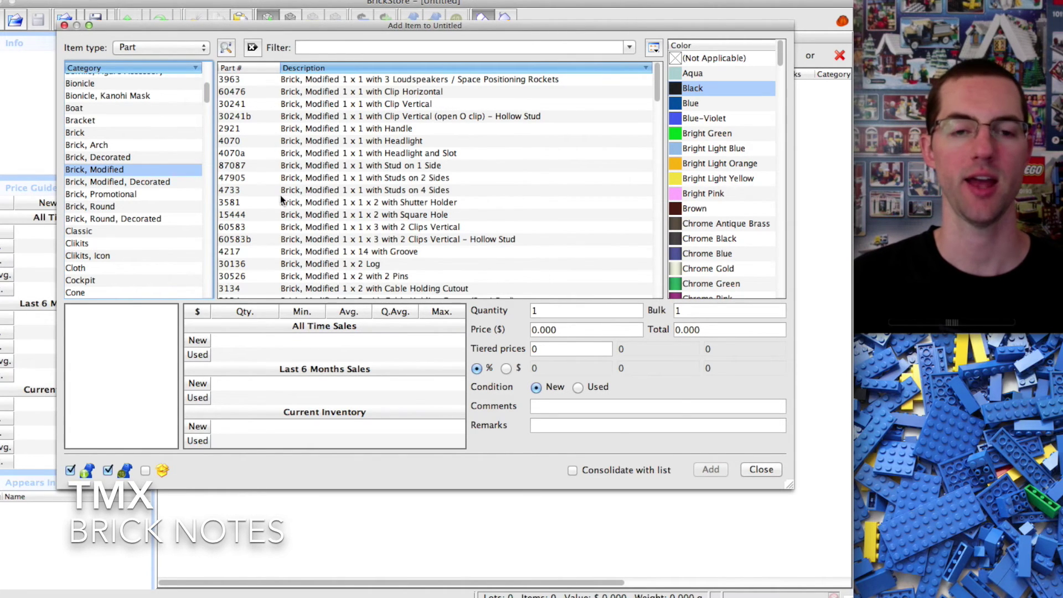
scroll(378, 237, down, 10)
scroll(377, 238, up, 8)
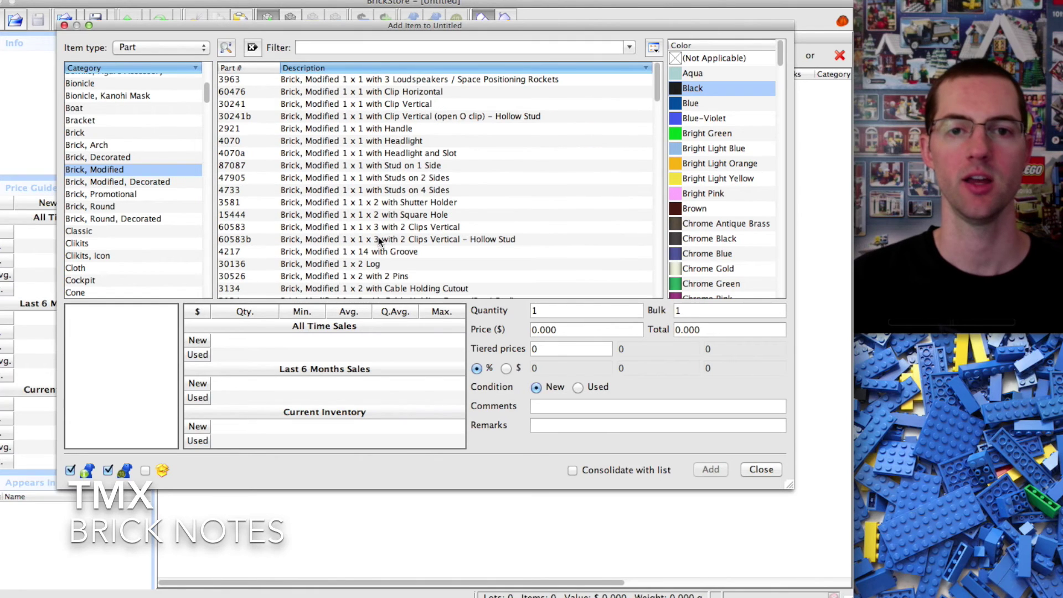
click(404, 141)
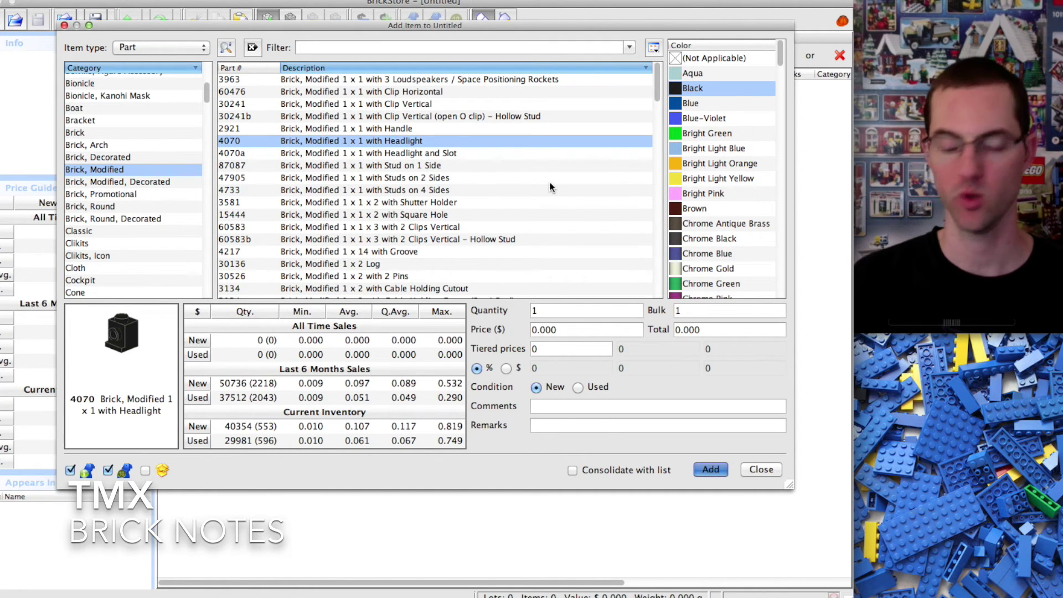
key(Down)
key(Down)
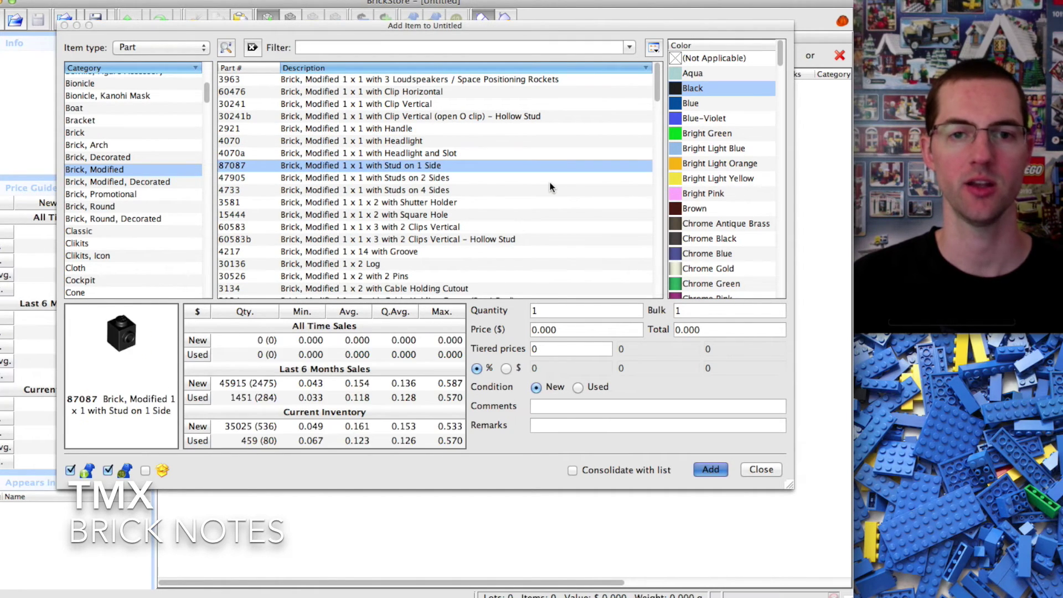
key(Down)
key(Down)
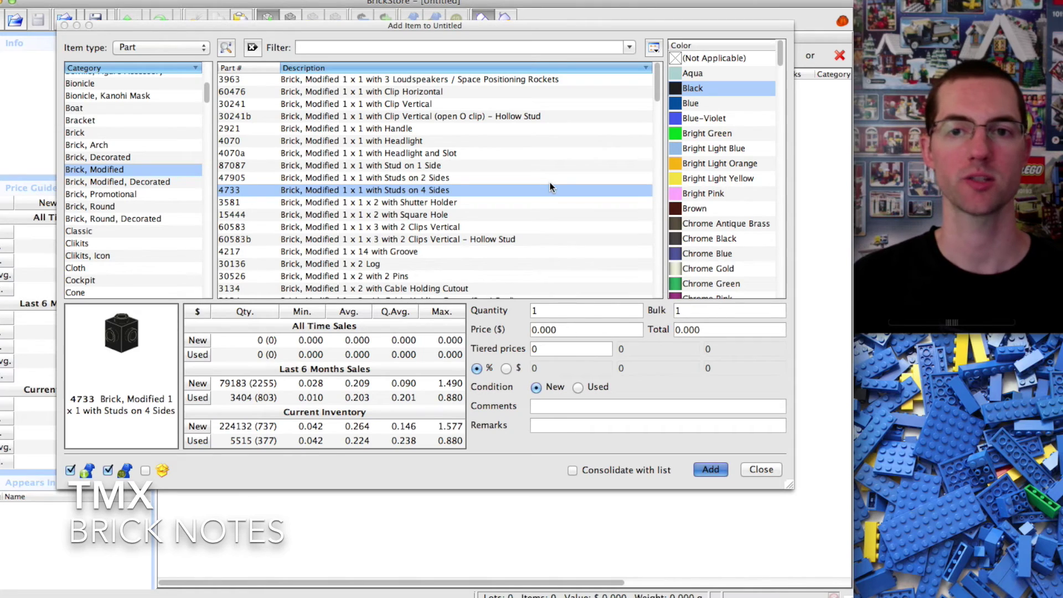
key(Down)
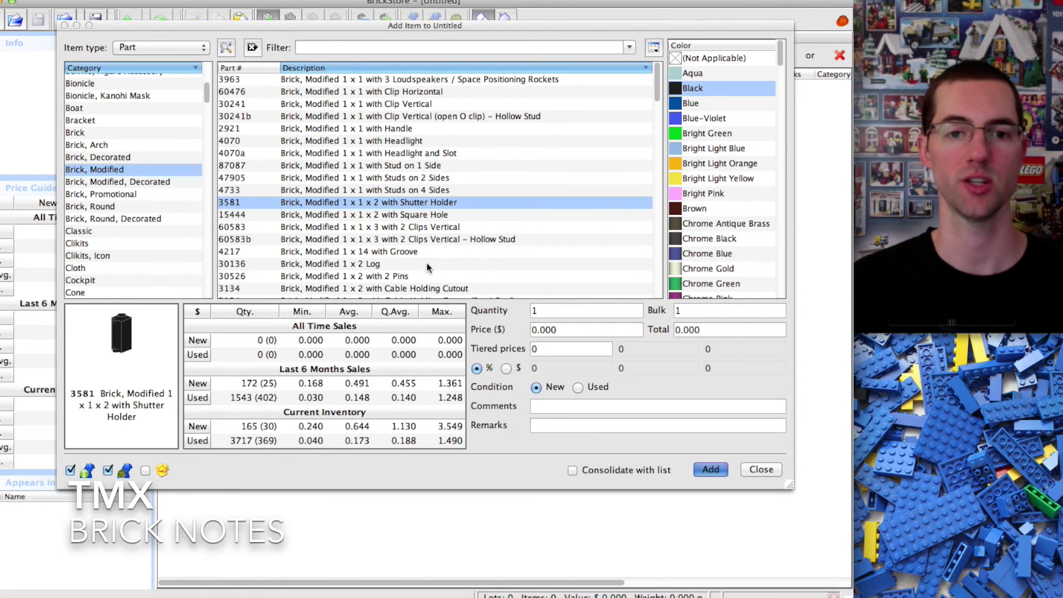
click(396, 265)
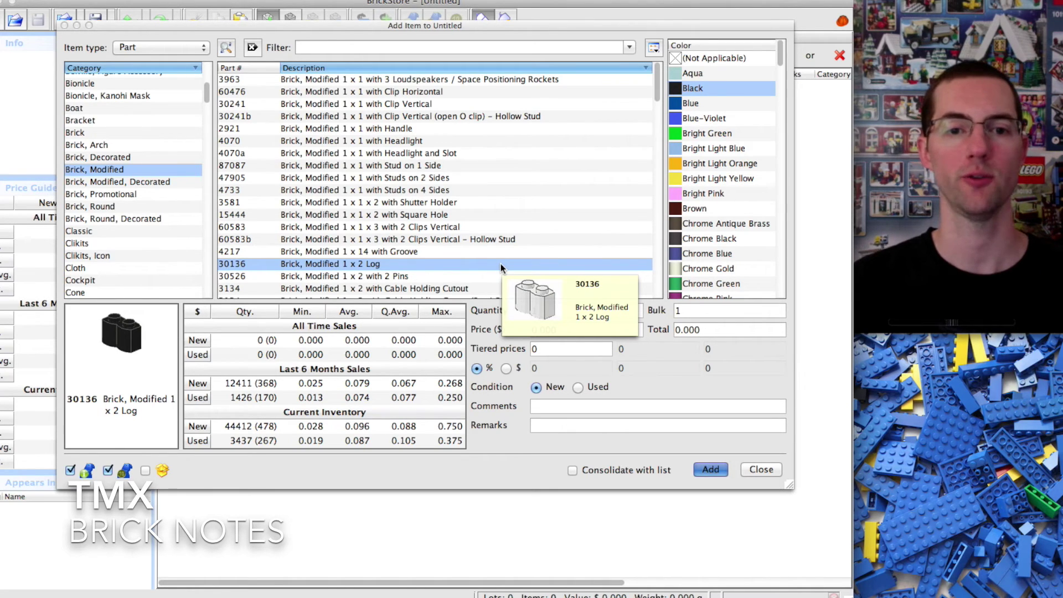
scroll(500, 263, down, 5)
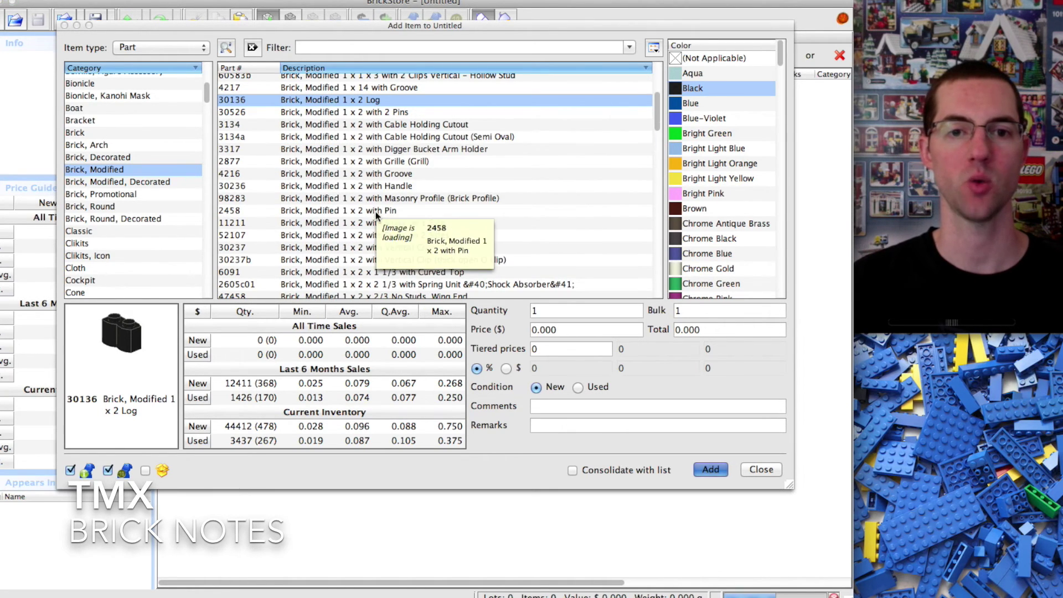
Add 5 used black Brick, Modified 1 x 2 with Handle (30236)
click(400, 186)
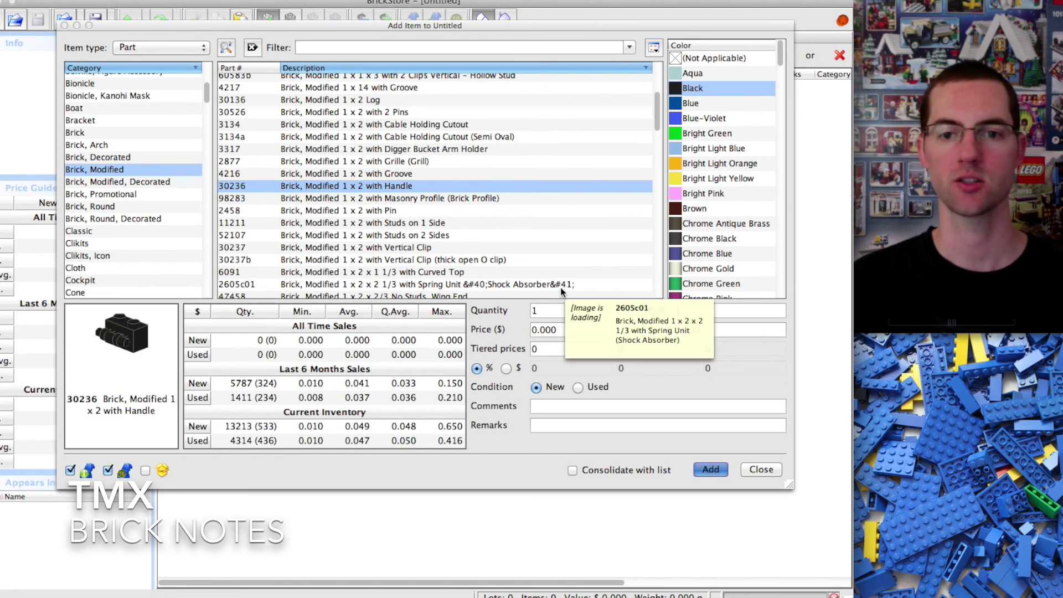
click(578, 387)
click(548, 310)
text(5)
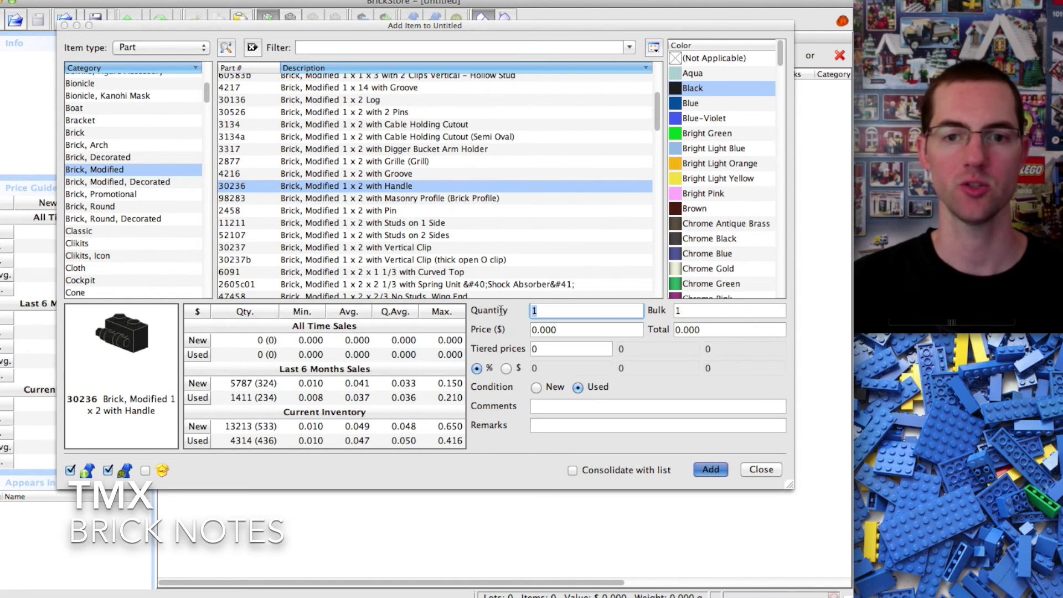
click(711, 470)
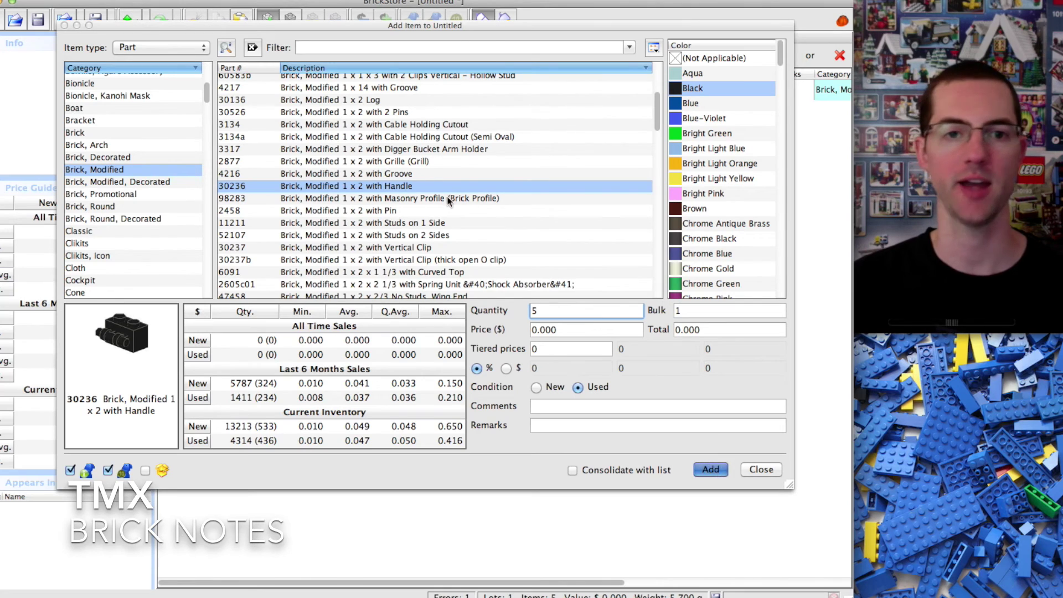
Add 2 used black Brick, Modified 1 x 2 with Pin (2458)
click(412, 211)
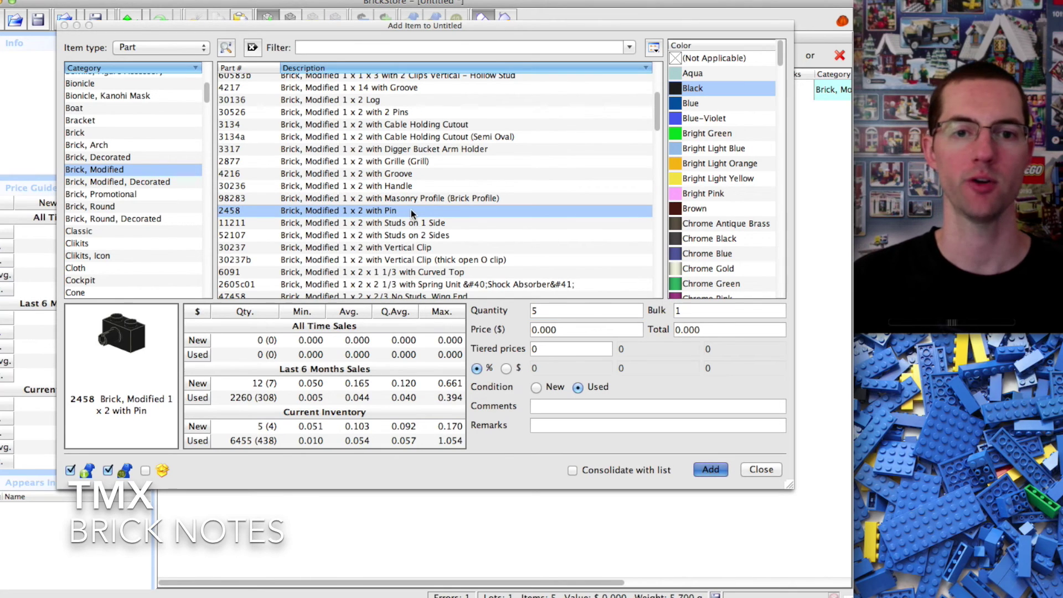
click(542, 310)
text(2)
click(708, 470)
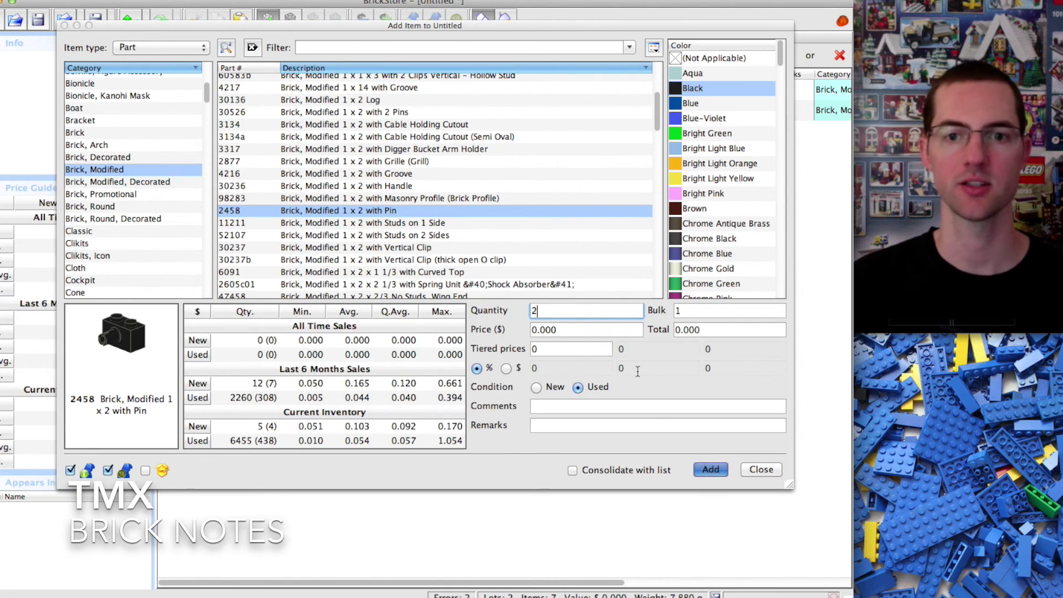
Price both new lots at the Last 6 Months Sales Average using cached price data
click(760, 469)
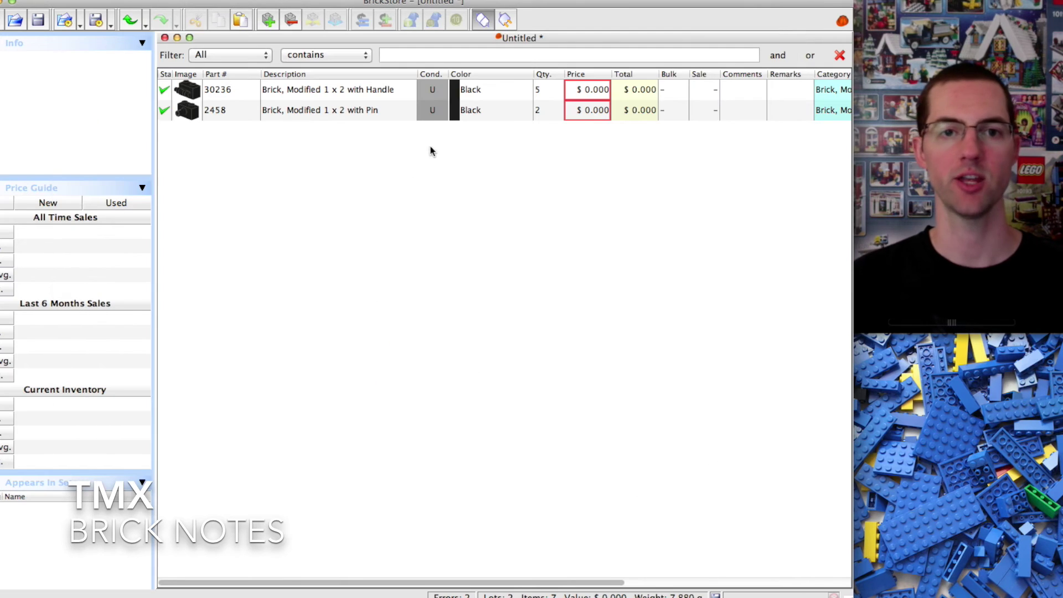
click(399, 89)
shift+click(375, 116)
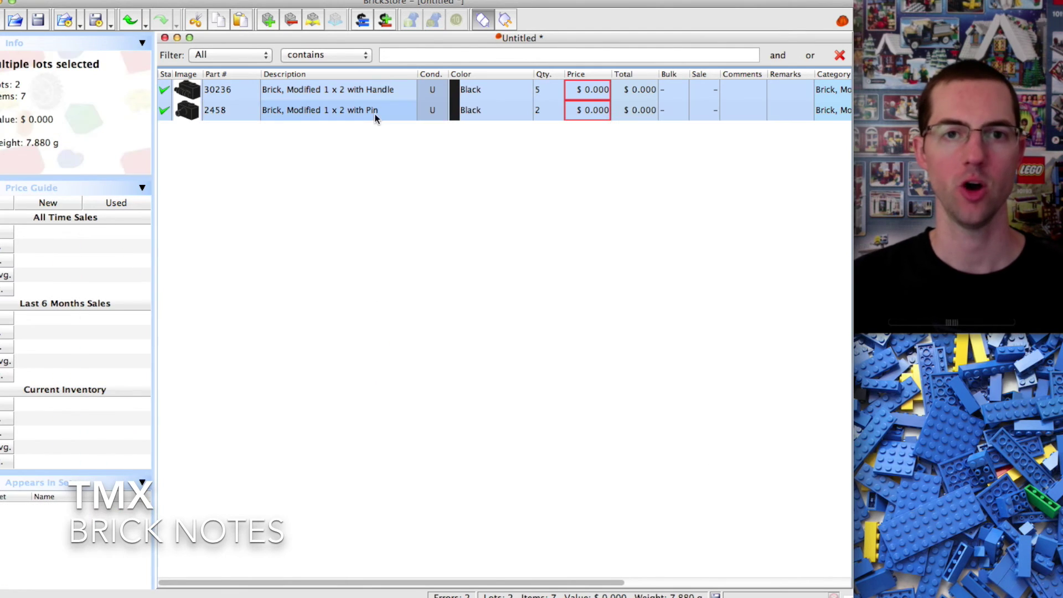
click(361, 20)
click(412, 317)
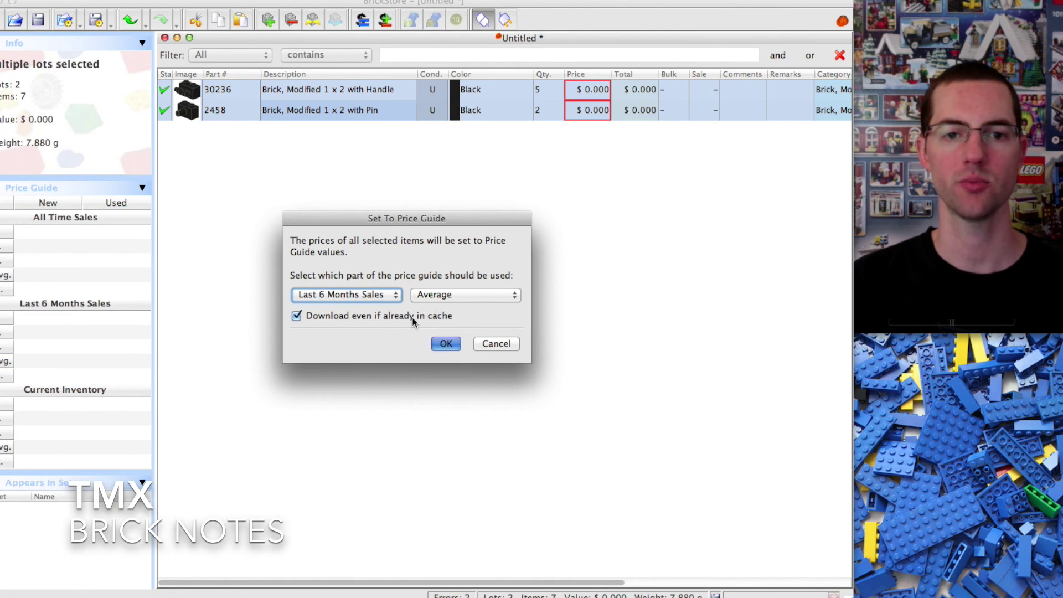
click(421, 319)
click(445, 343)
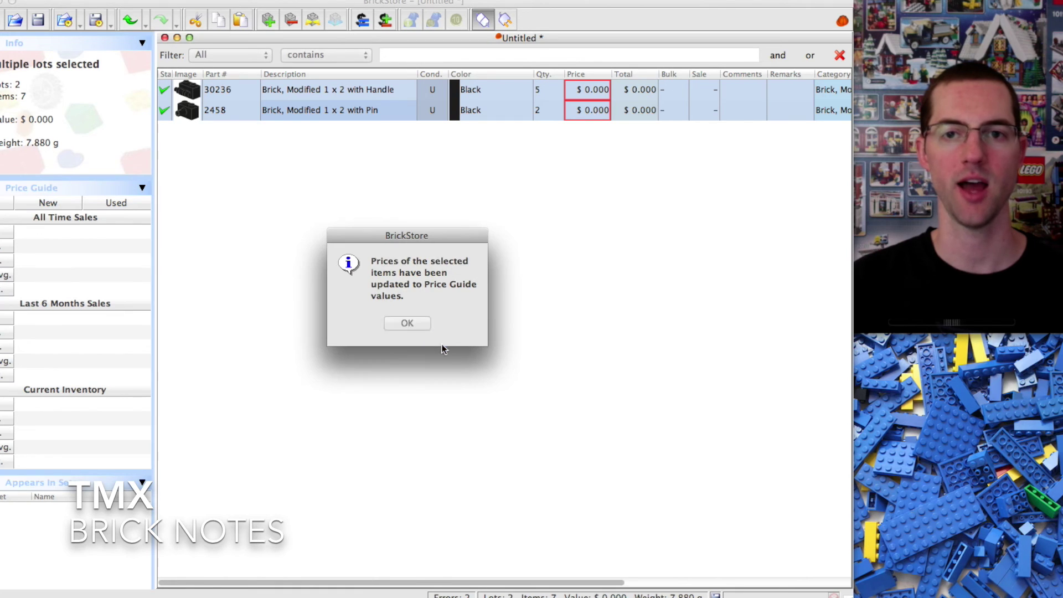
click(405, 323)
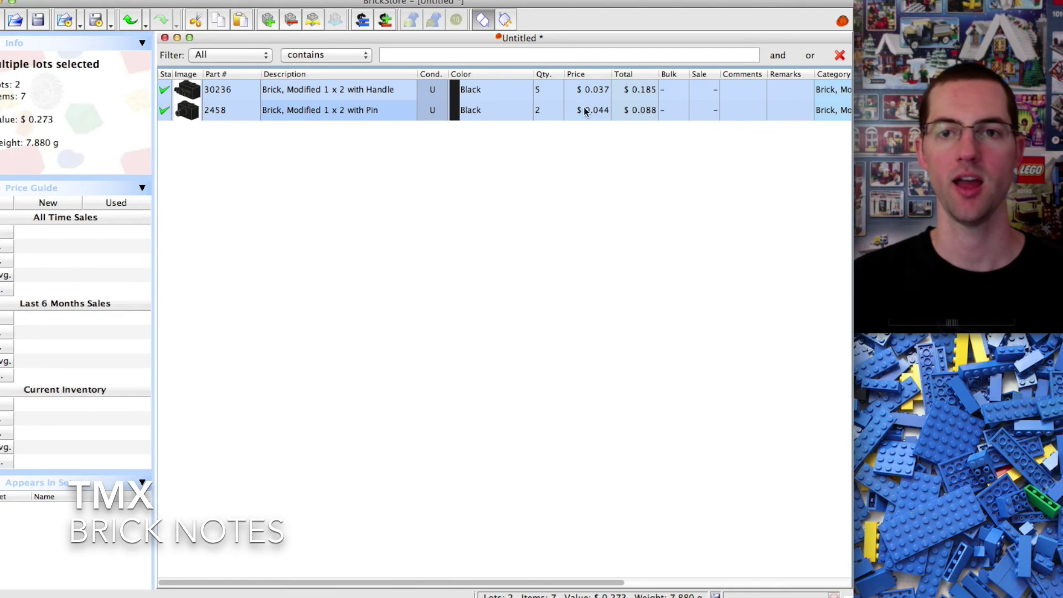
Decrease both lots' prices by 5%, to $0.035 and $0.041
click(386, 20)
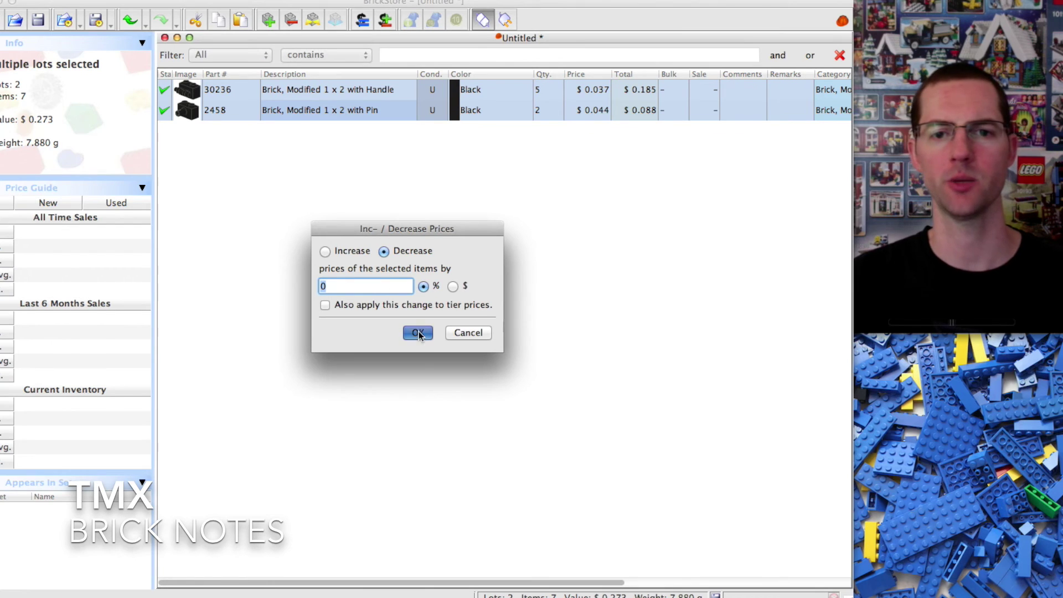
text(5)
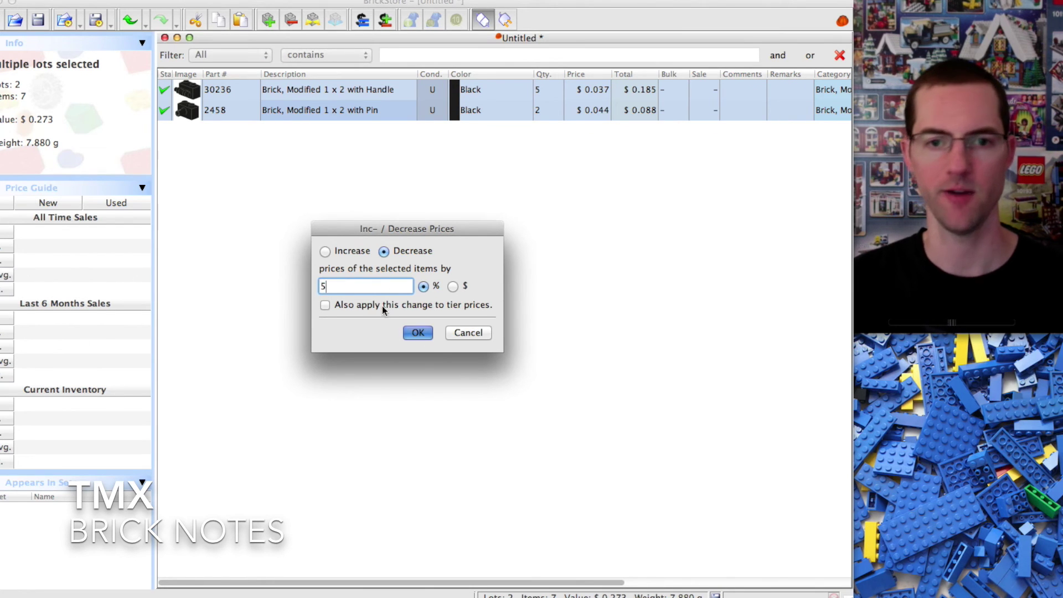
click(415, 331)
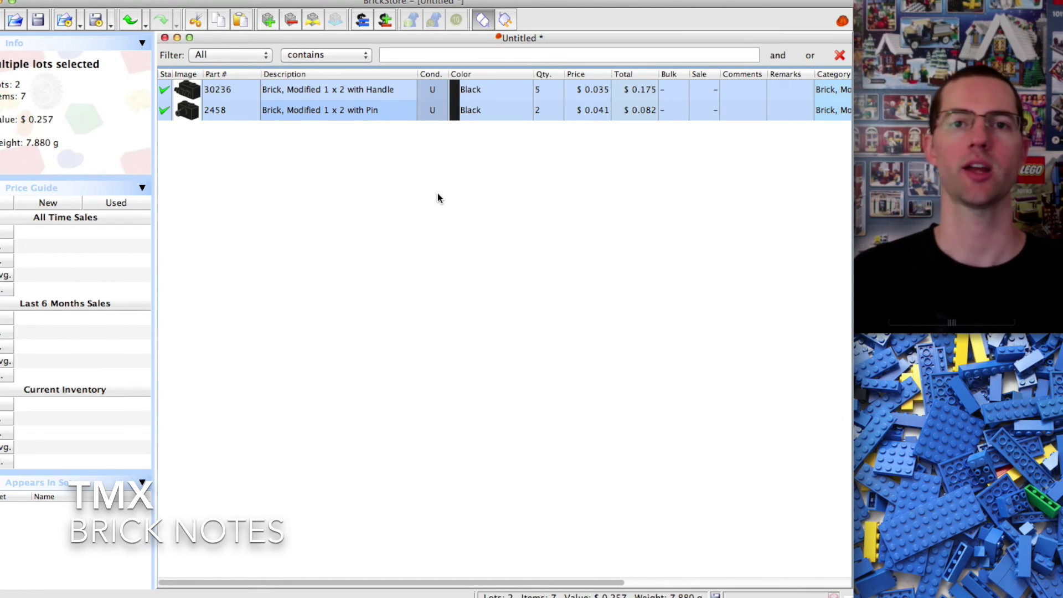